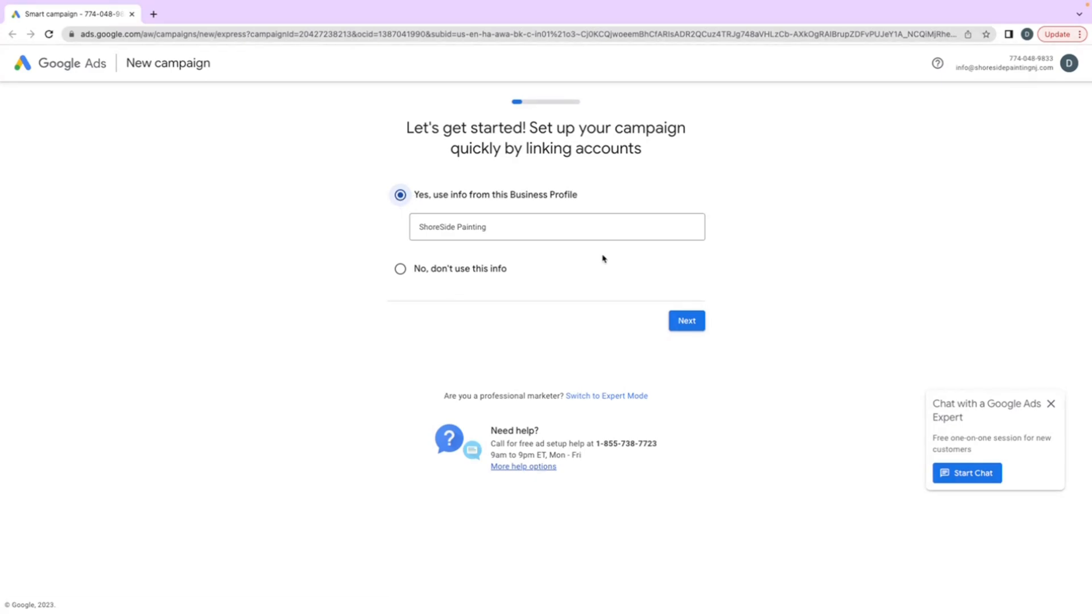
{"action": "left_click", "coordinate": [688, 321]}
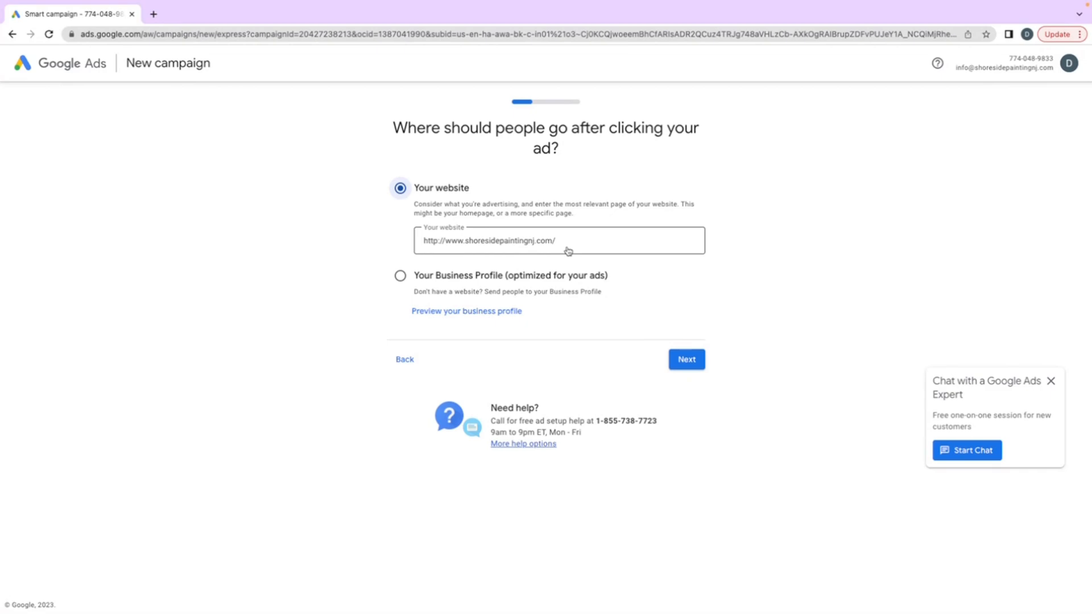
{"action": "left_click", "coordinate": [691, 362]}
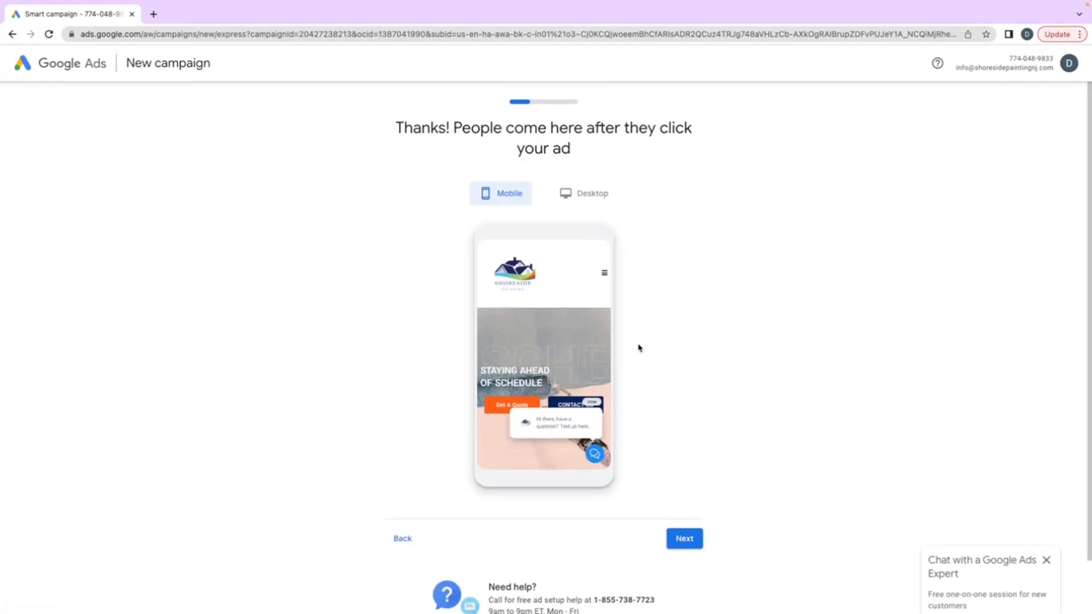
Preview the ad's landing page in desktop view and accept it.
{"action": "left_click", "coordinate": [579, 194]}
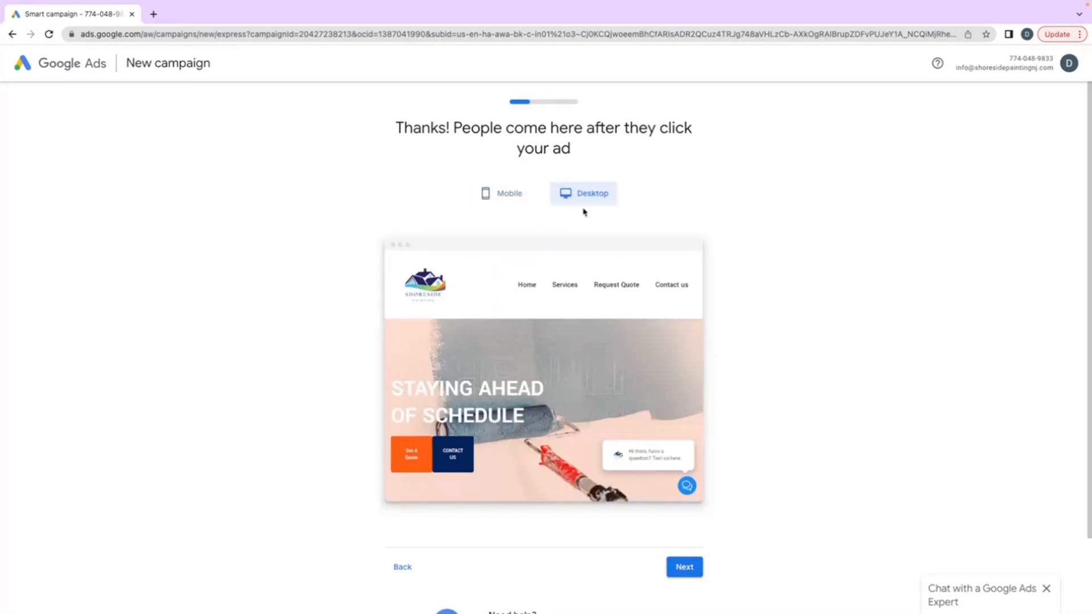
{"action": "scroll", "coordinate": [510, 268], "scroll_direction": "down", "scroll_amount": 2}
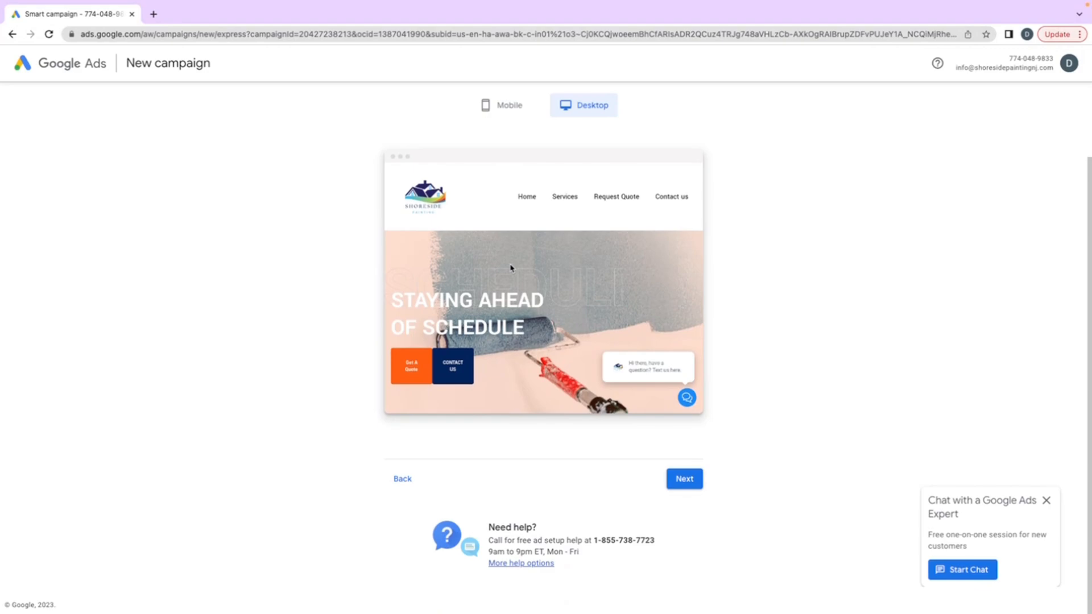
{"action": "left_click", "coordinate": [682, 478]}
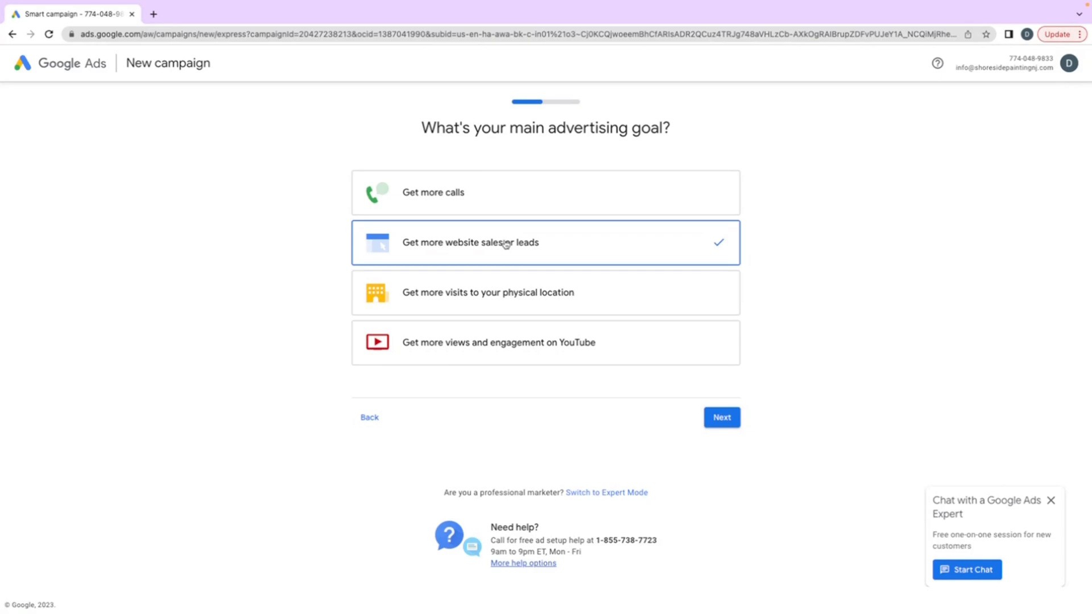
Confirm "Get more website sales or leads" as the advertising goal, optimized for the lead action "Customers request a quote".
{"action": "left_click", "coordinate": [735, 419]}
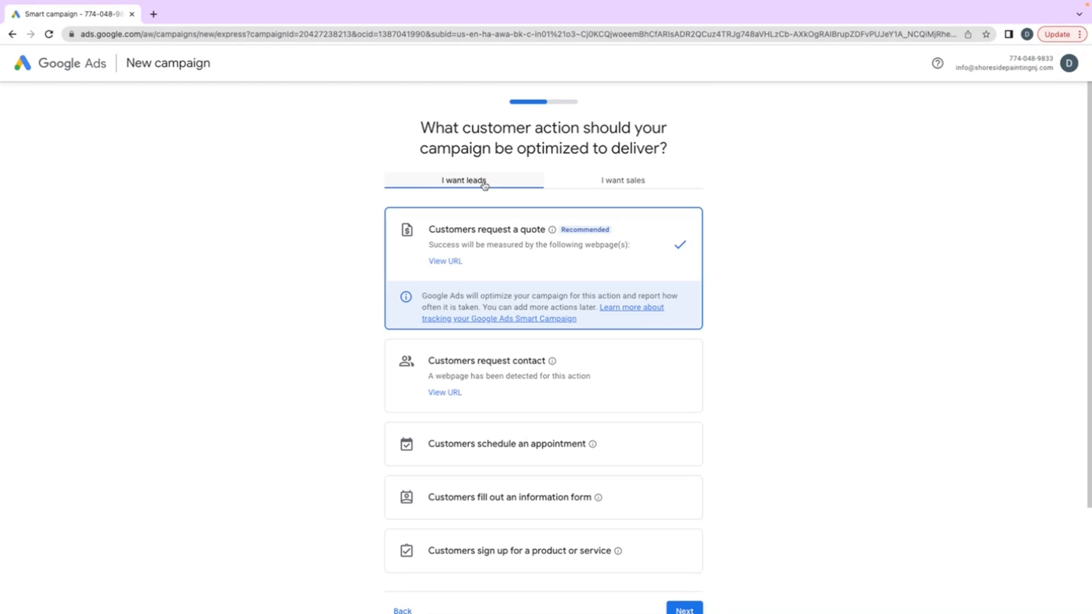
{"action": "scroll", "coordinate": [467, 180], "scroll_direction": "down", "scroll_amount": 1}
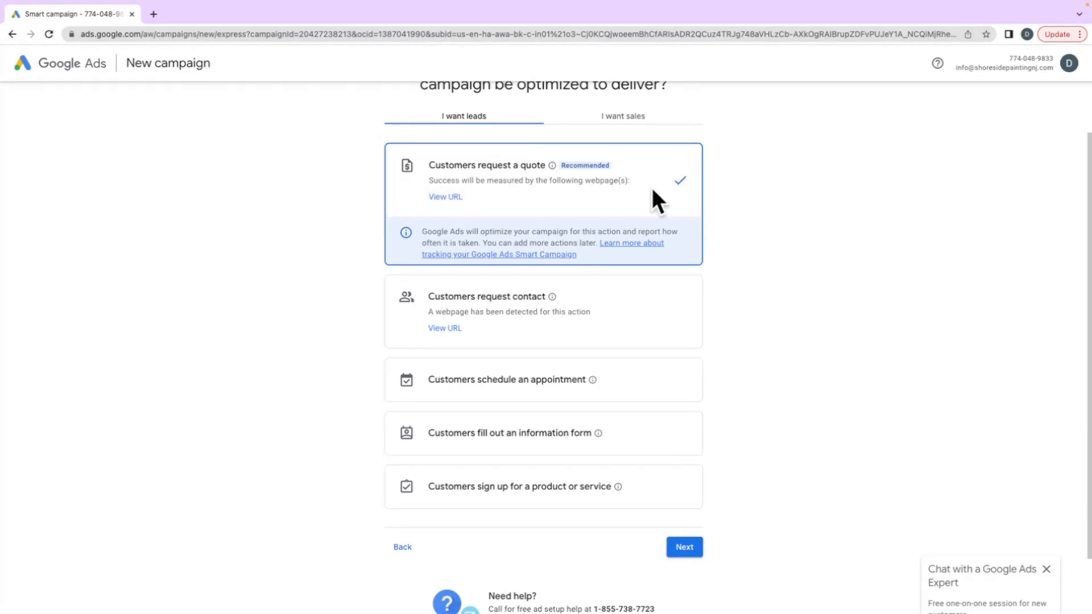
{"action": "scroll", "coordinate": [606, 193], "scroll_direction": "down", "scroll_amount": 1}
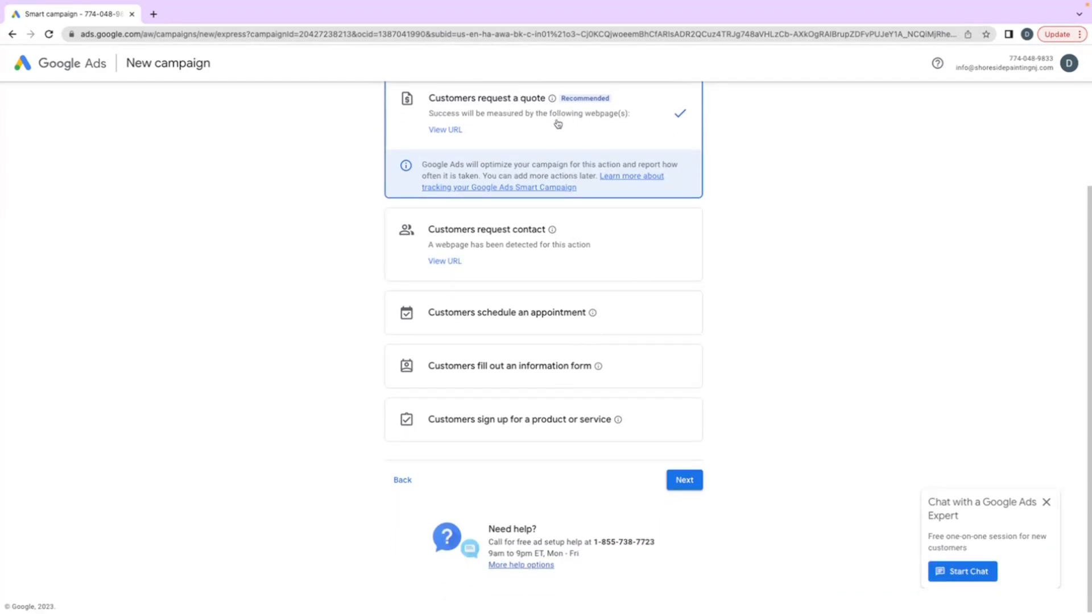
{"action": "scroll", "coordinate": [521, 353], "scroll_direction": "up", "scroll_amount": 1}
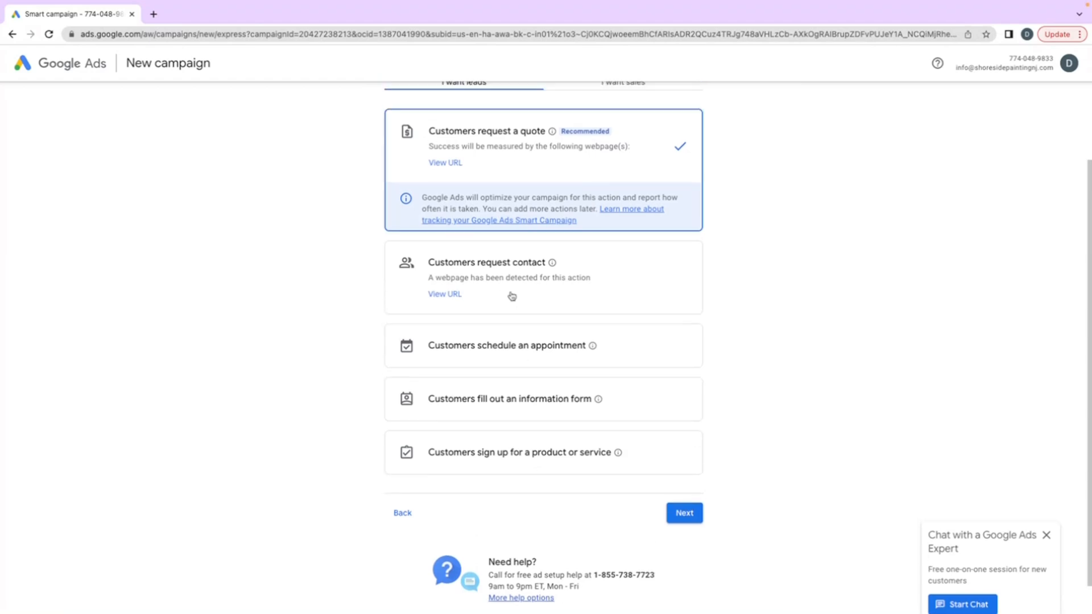
{"action": "scroll", "coordinate": [517, 165], "scroll_direction": "up", "scroll_amount": 1}
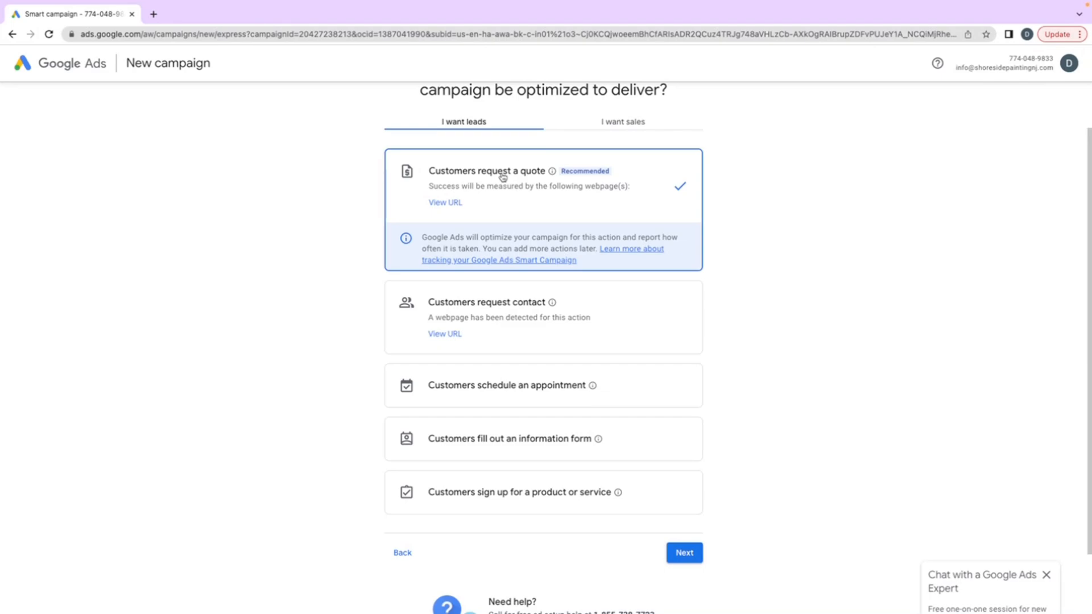
{"action": "left_click", "coordinate": [685, 551]}
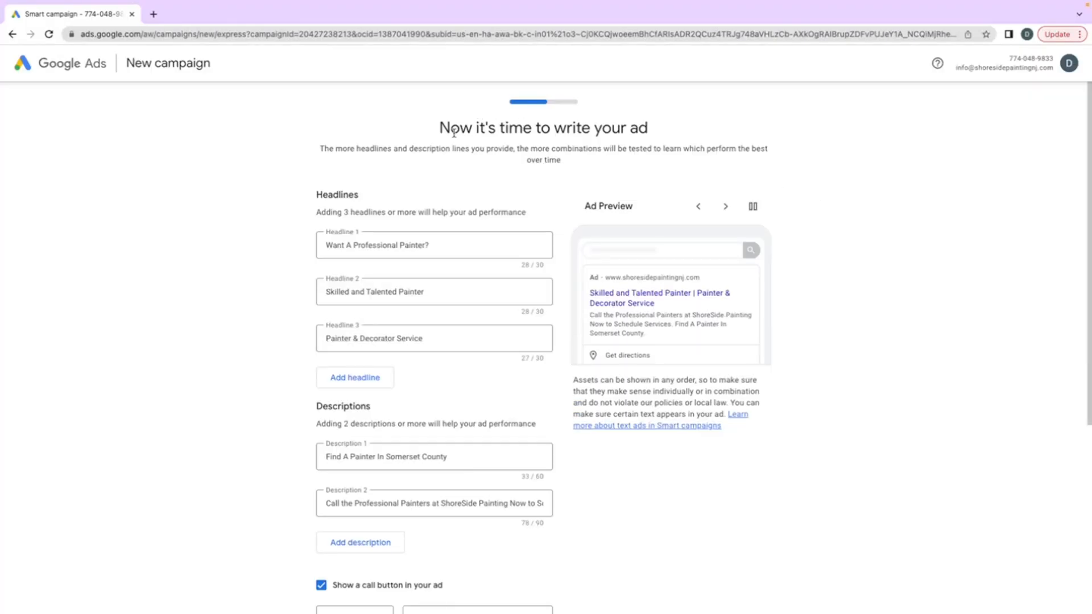
{"action": "scroll", "coordinate": [479, 197], "scroll_direction": "down", "scroll_amount": 1}
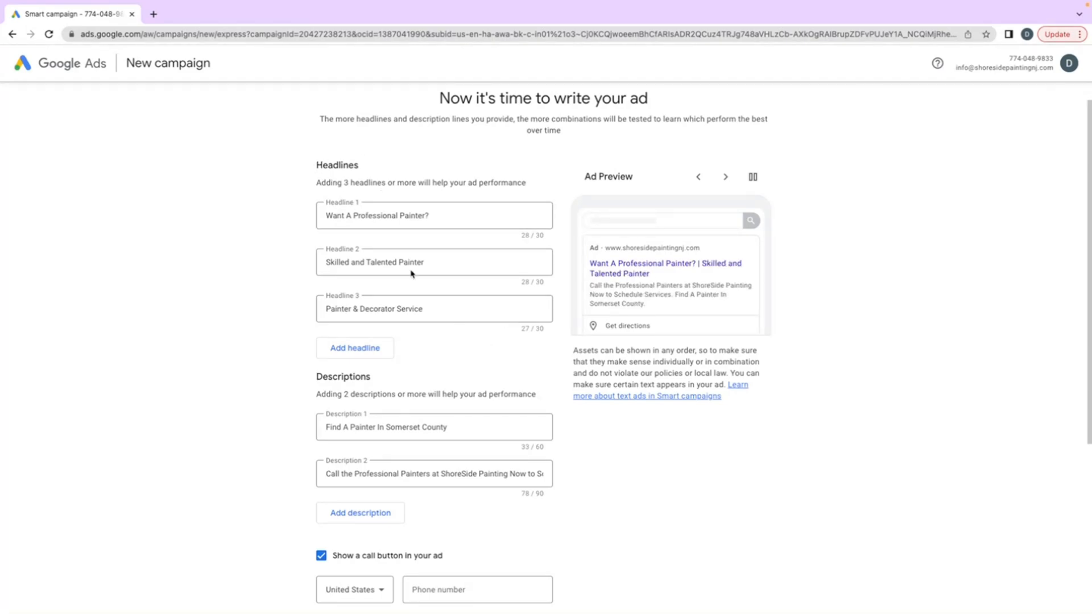
{"action": "scroll", "coordinate": [413, 420], "scroll_direction": "down", "scroll_amount": 3}
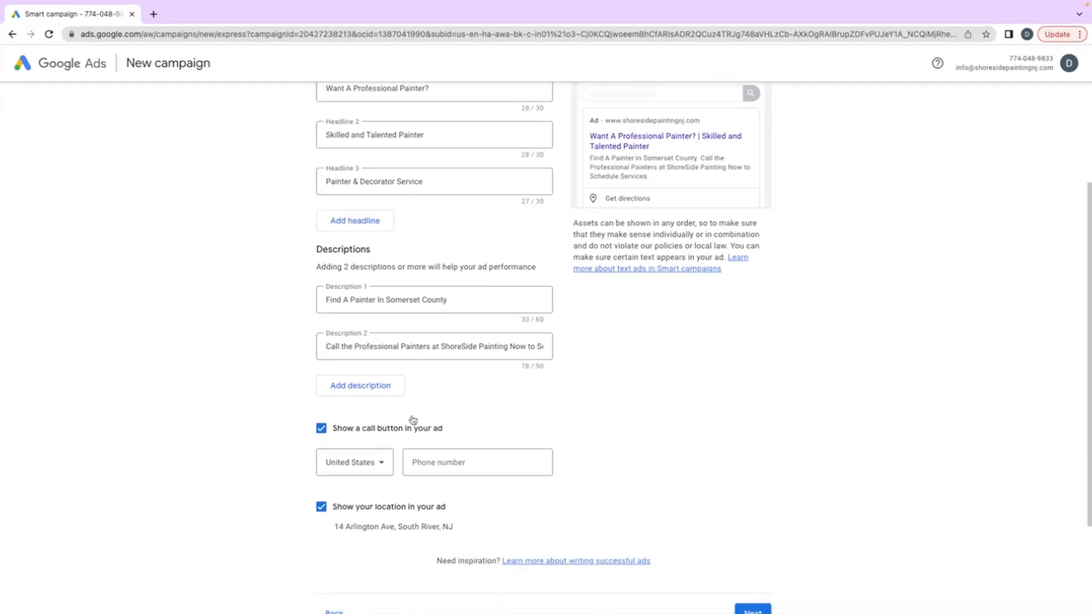
{"action": "scroll", "coordinate": [412, 419], "scroll_direction": "up", "scroll_amount": 3}
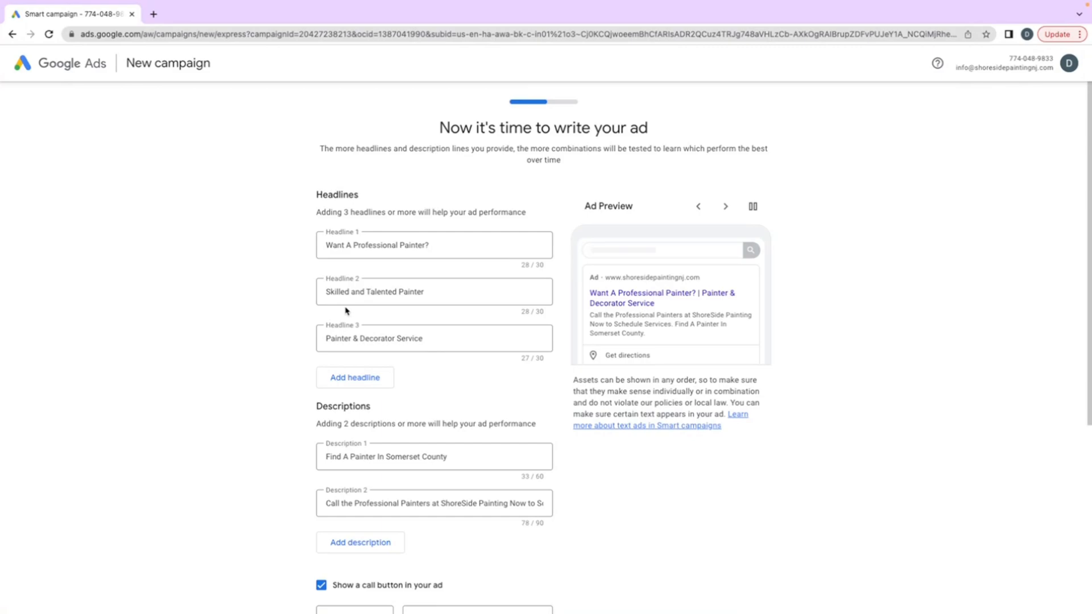
{"action": "double_click", "coordinate": [368, 246]}
{"action": "triple_click", "coordinate": [367, 246]}
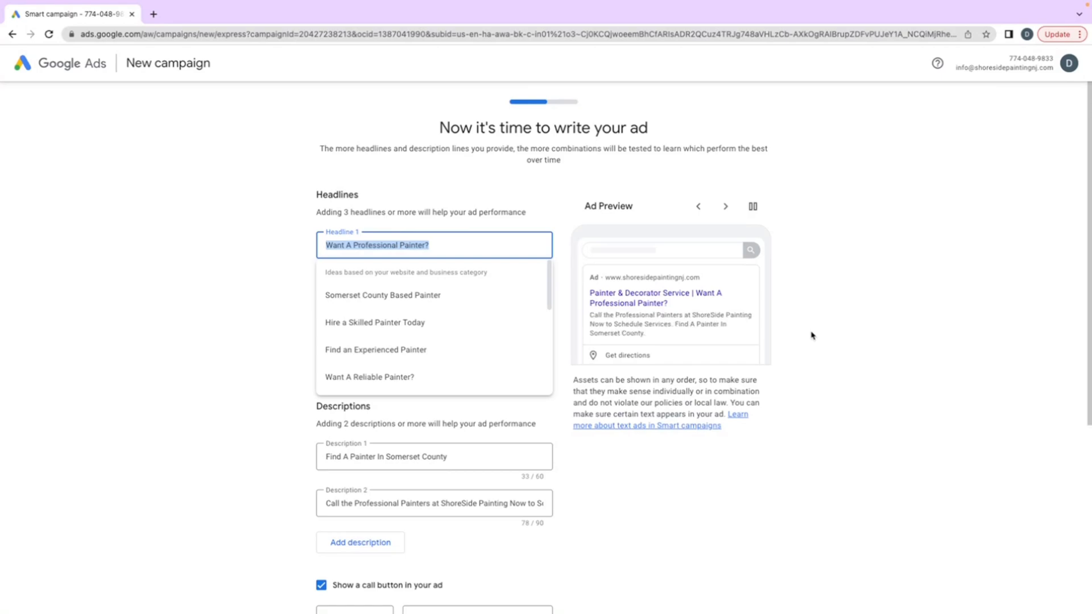
{"action": "type", "text": "Redie"}
{"action": "key", "text": "BackSpace"}
{"action": "key", "text": "BackSpace"}
{"action": "key", "text": "BackSpace"}
{"action": "type", "text": "sdenit"}
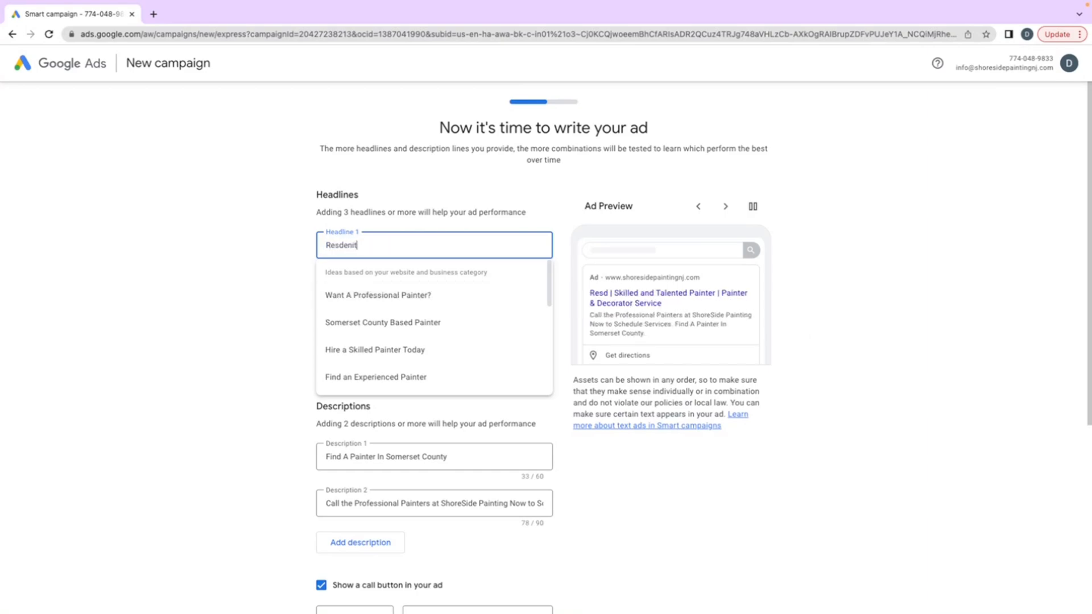
{"action": "type", "text": "al Painting Co"}
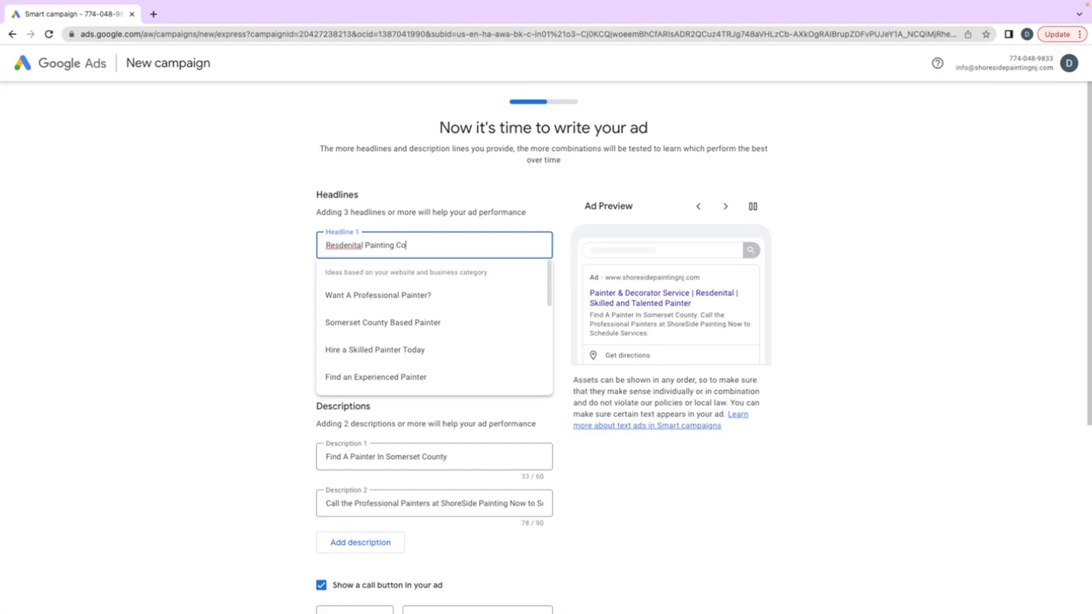
Replace the Headline 1 text with "ShoreSide Painting".
{"action": "key", "text": "BackSpace"}
{"action": "key", "text": "BackSpace"}
{"action": "key", "text": "BackSpace"}
{"action": "key", "text": "BackSpace"}
{"action": "key", "text": "BackSpace"}
{"action": "key", "text": "BackSpace"}
{"action": "key", "text": "BackSpace"}
{"action": "key", "text": "BackSpace"}
{"action": "key", "text": "BackSpace"}
{"action": "key", "text": "BackSpace"}
{"action": "key", "text": "BackSpace"}
{"action": "key", "text": "BackSpace"}
{"action": "key", "text": "BackSpace"}
{"action": "key", "text": "BackSpace"}
{"action": "key", "text": "BackSpace"}
{"action": "key", "text": "BackSpace"}
{"action": "key", "text": "BackSpace"}
{"action": "key", "text": "BackSpace"}
{"action": "key", "text": "BackSpace"}
{"action": "key", "text": "BackSpace"}
{"action": "key", "text": "BackSpace"}
{"action": "key", "text": "BackSpace"}
{"action": "type", "text": "ShoreS"}
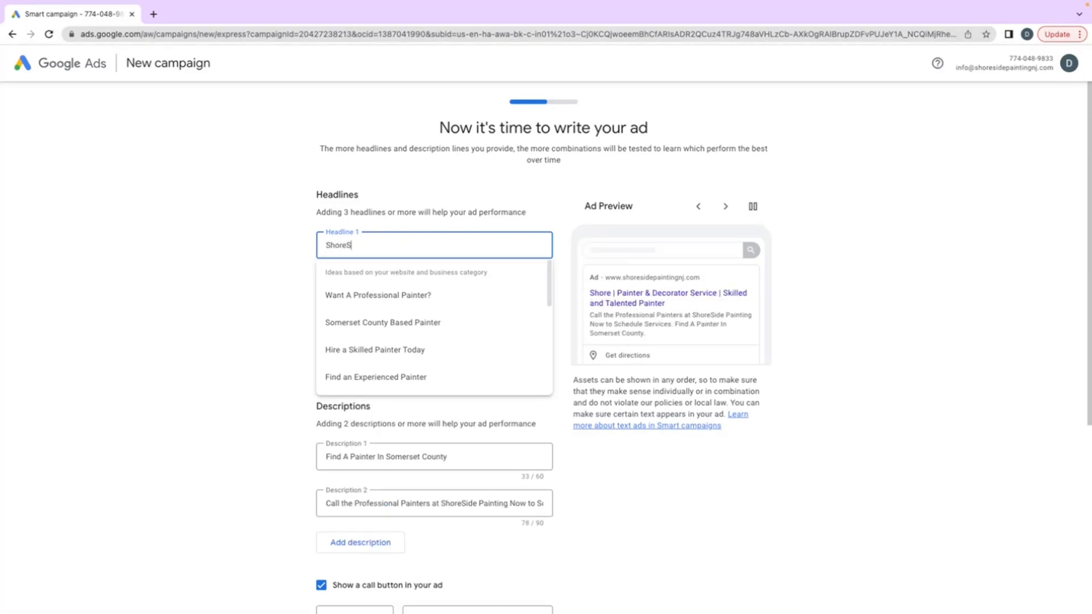
{"action": "type", "text": "ide Painting"}
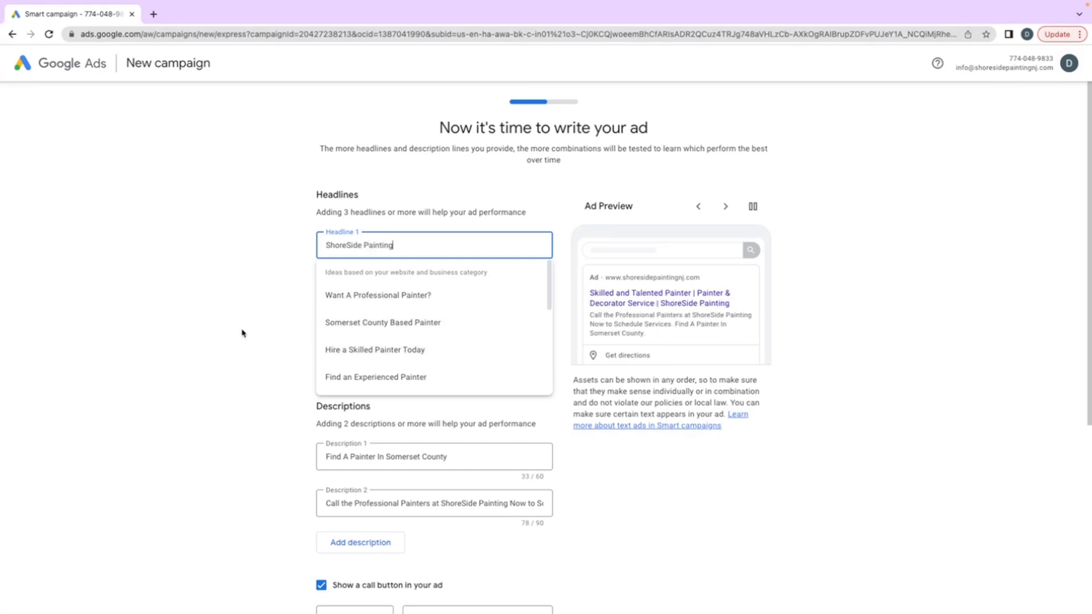
{"action": "left_click", "coordinate": [234, 285]}
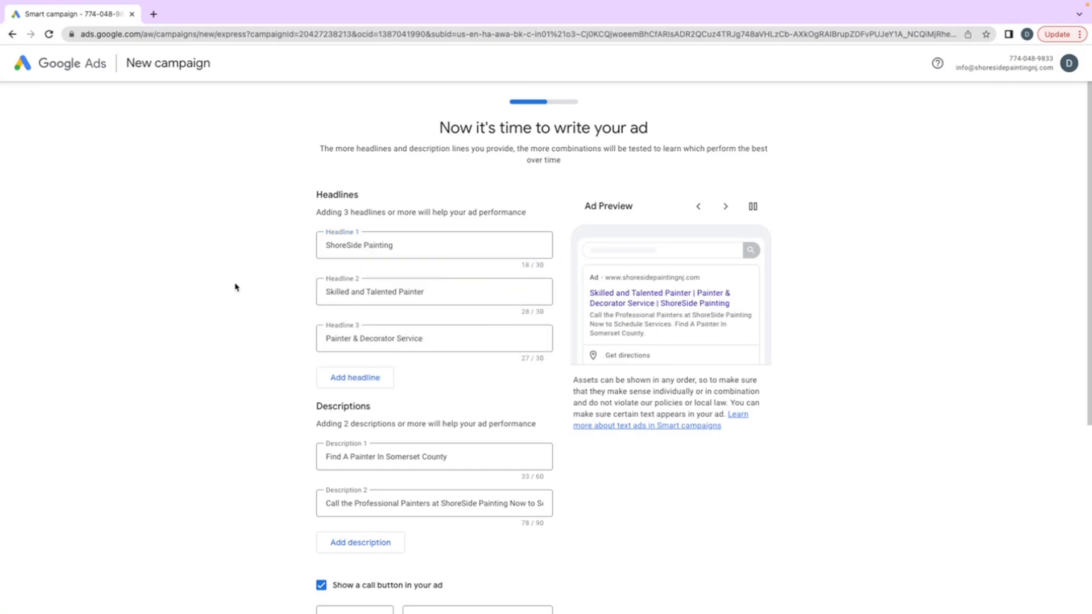
{"action": "left_click", "coordinate": [382, 251]}
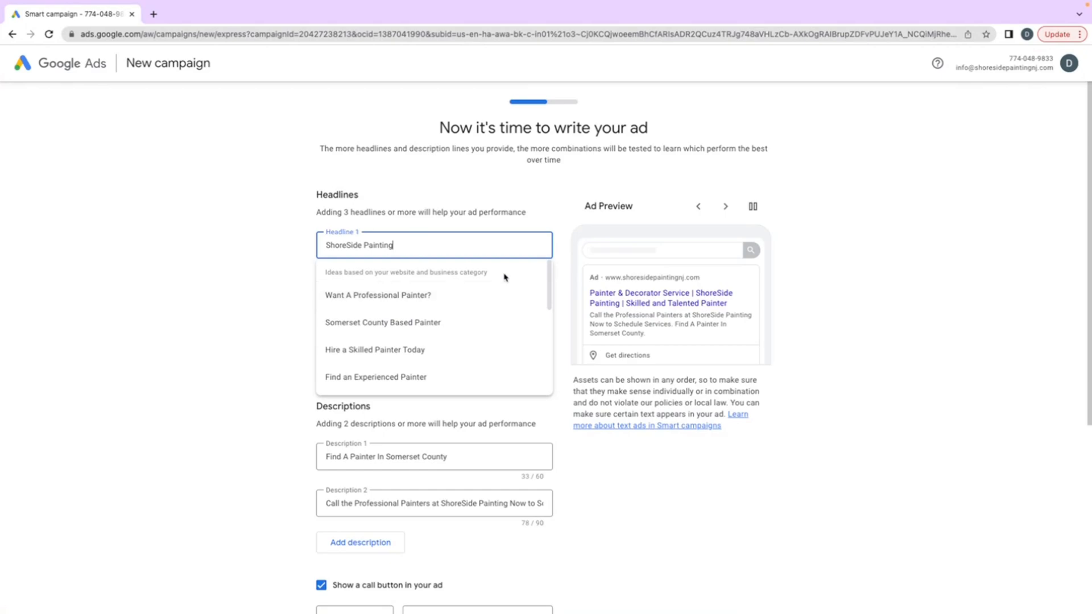
{"action": "left_click", "coordinate": [753, 431]}
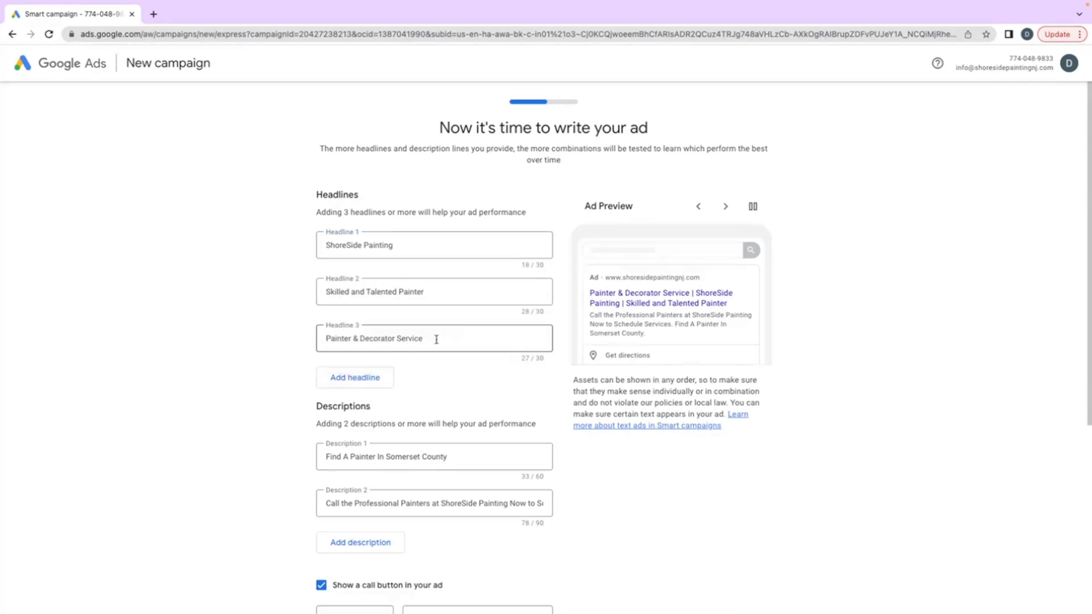
Replace the suggested Headline 2 text with "Residential Painting".
{"action": "left_click_drag", "start_coordinate": [436, 288], "coordinate": [325, 289]}
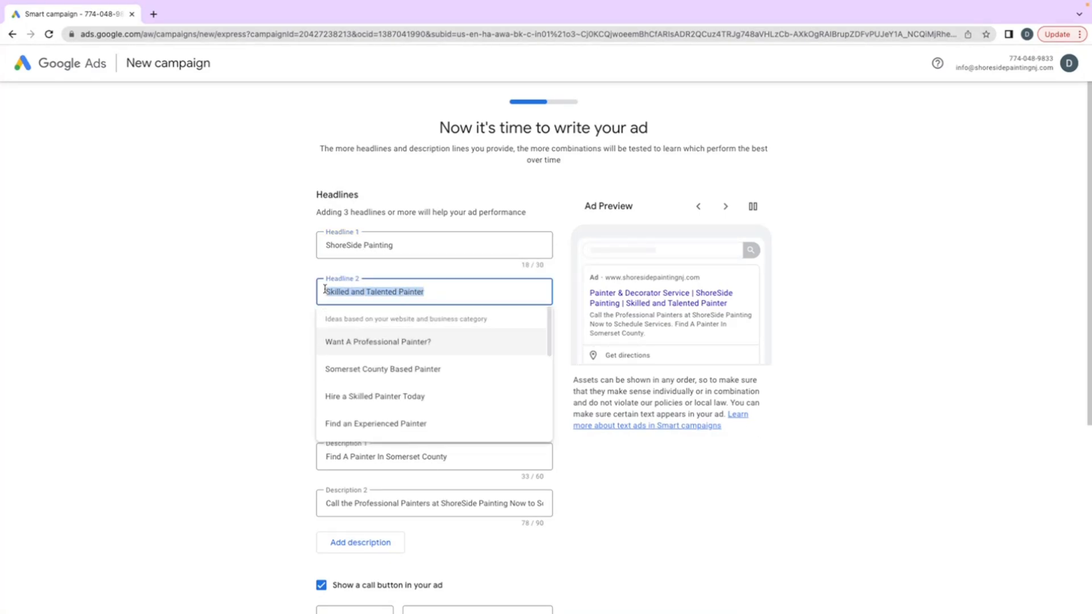
{"action": "type", "text": "Residential Painting an"}
{"action": "key", "text": "BackSpace"}
{"action": "key", "text": "BackSpace"}
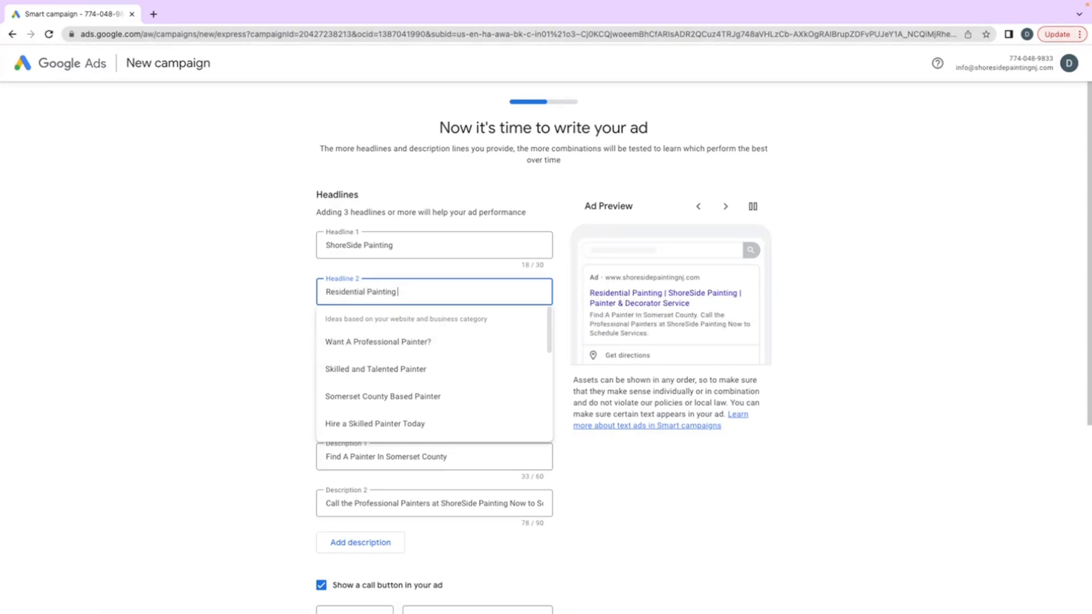
{"action": "type", "text": "&"}
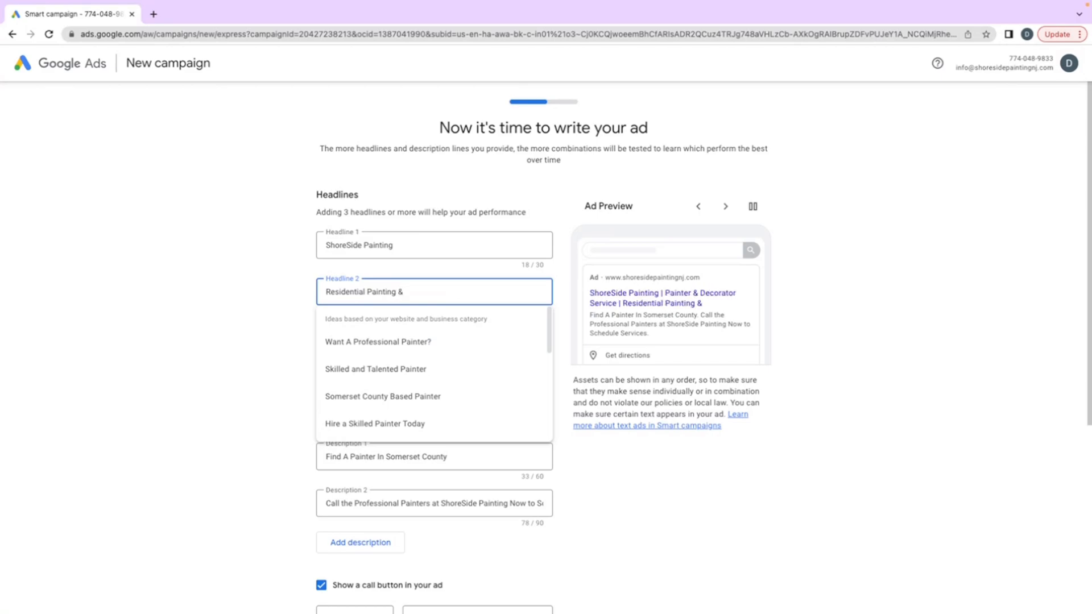
{"action": "key", "text": "BackSpace"}
{"action": "key", "text": "BackSpace"}
{"action": "key", "text": "BackSpace"}
{"action": "type", "text": "Ext"}
{"action": "key", "text": "BackSpace"}
{"action": "key", "text": "BackSpace"}
{"action": "key", "text": "BackSpace"}
{"action": "type", "text": "Ex"}
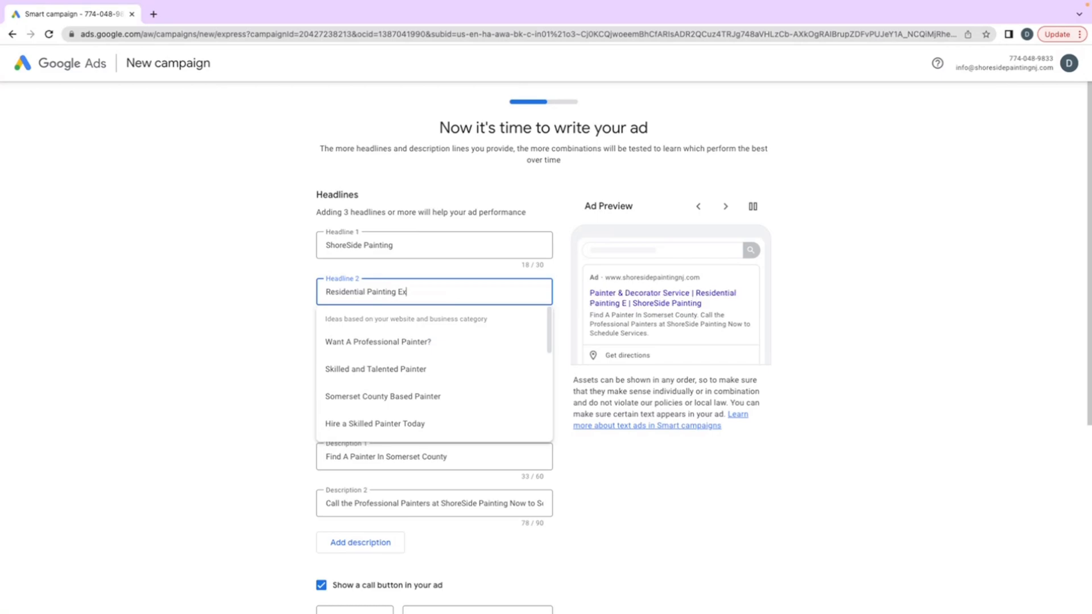
{"action": "type", "text": "terior"}
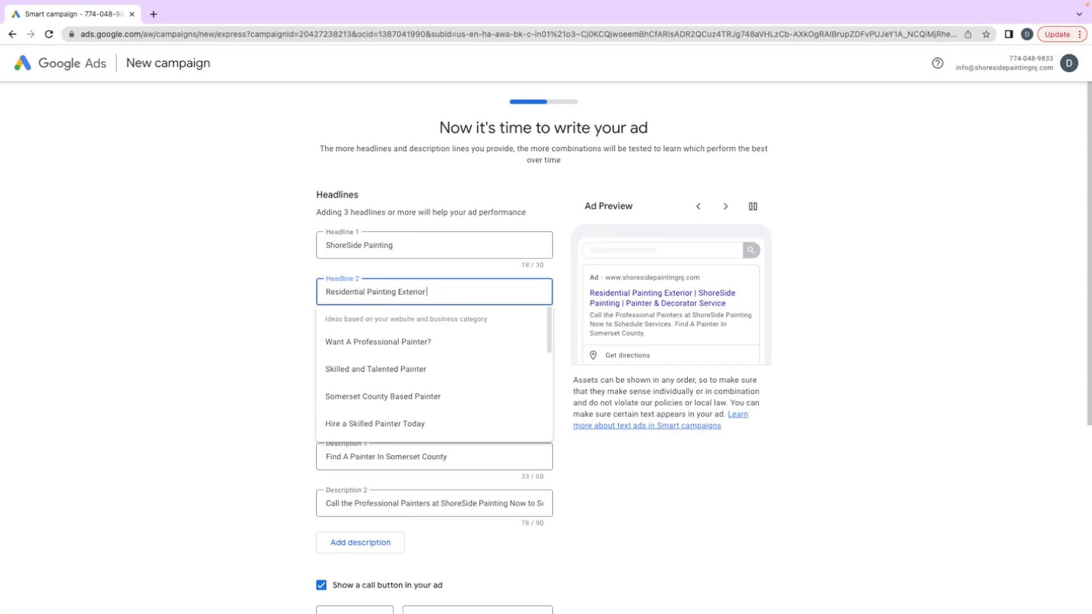
{"action": "type", "text": " & Inte"}
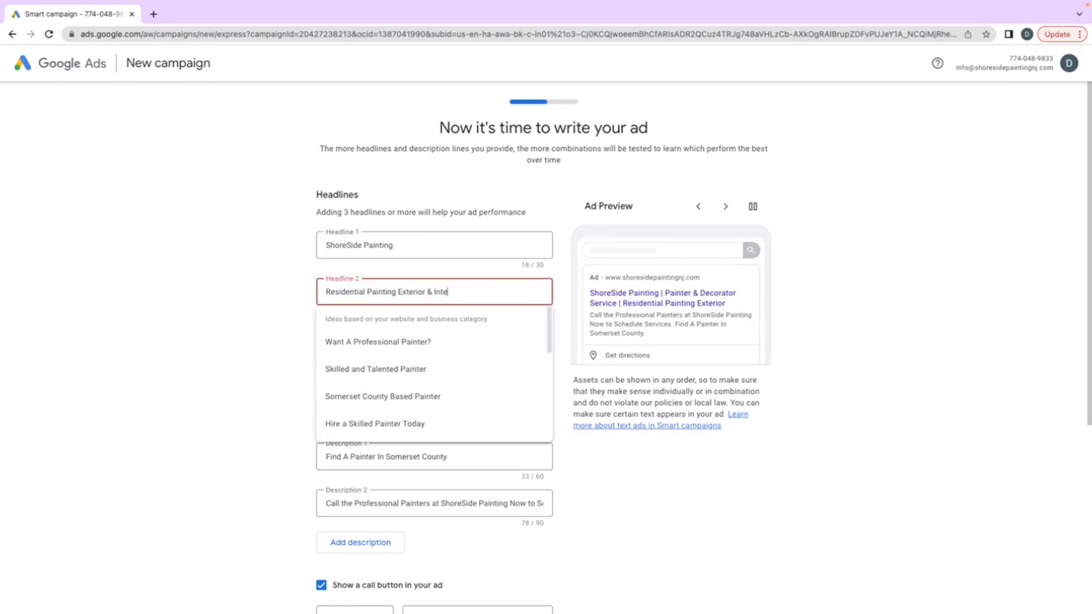
{"action": "type", "text": "erior"}
{"action": "key", "text": "BackSpace"}
{"action": "key", "text": "BackSpace"}
{"action": "key", "text": "BackSpace"}
{"action": "key", "text": "BackSpace"}
{"action": "key", "text": "BackSpace"}
{"action": "key", "text": "BackSpace"}
{"action": "key", "text": "BackSpace"}
{"action": "key", "text": "BackSpace"}
{"action": "key", "text": "BackSpace"}
{"action": "key", "text": "BackSpace"}
{"action": "key", "text": "BackSpace"}
{"action": "key", "text": "BackSpace"}
{"action": "key", "text": "BackSpace"}
{"action": "key", "text": "BackSpace"}
{"action": "key", "text": "BackSpace"}
{"action": "key", "text": "BackSpace"}
{"action": "key", "text": "BackSpace"}
{"action": "key", "text": "BackSpace"}
{"action": "key", "text": "BackSpace"}
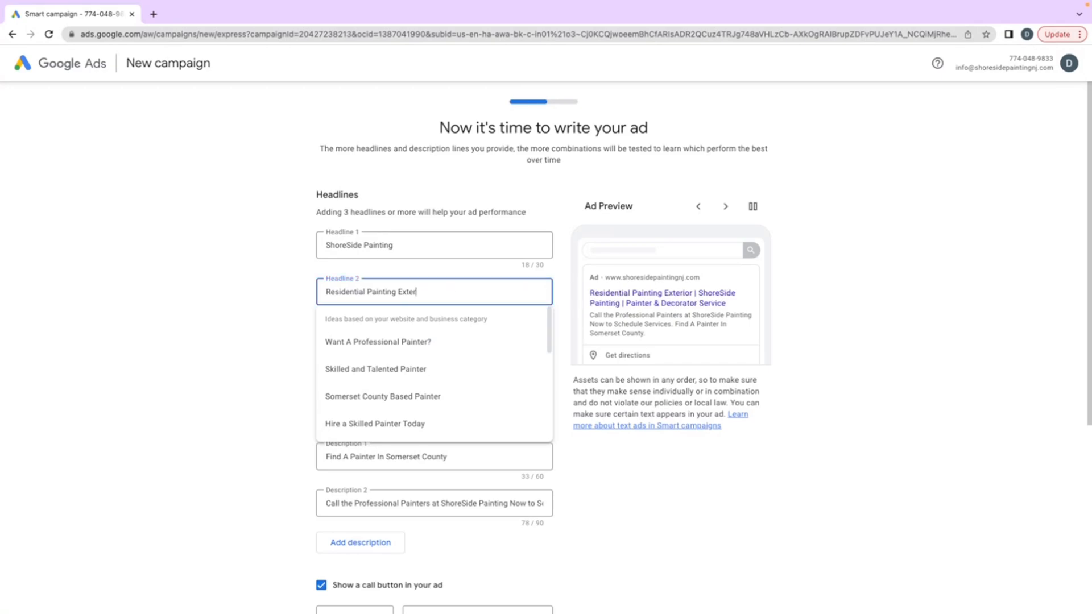
{"action": "key", "text": "BackSpace"}
{"action": "key", "text": "BackSpace"}
{"action": "key", "text": "BackSpace"}
{"action": "key", "text": "BackSpace"}
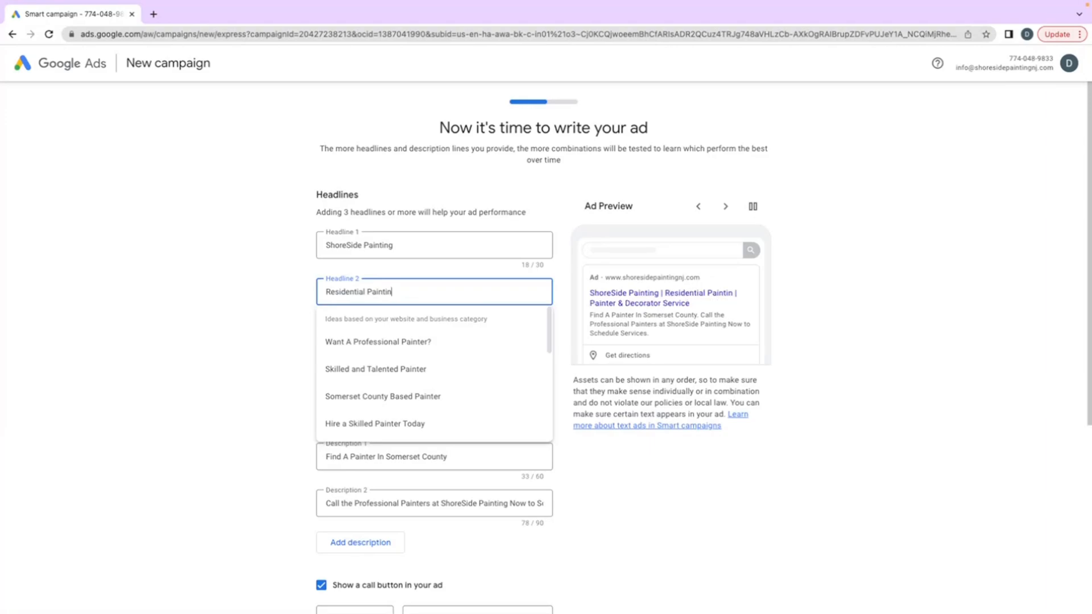
{"action": "type", "text": "g"}
{"action": "key", "text": "Escape"}
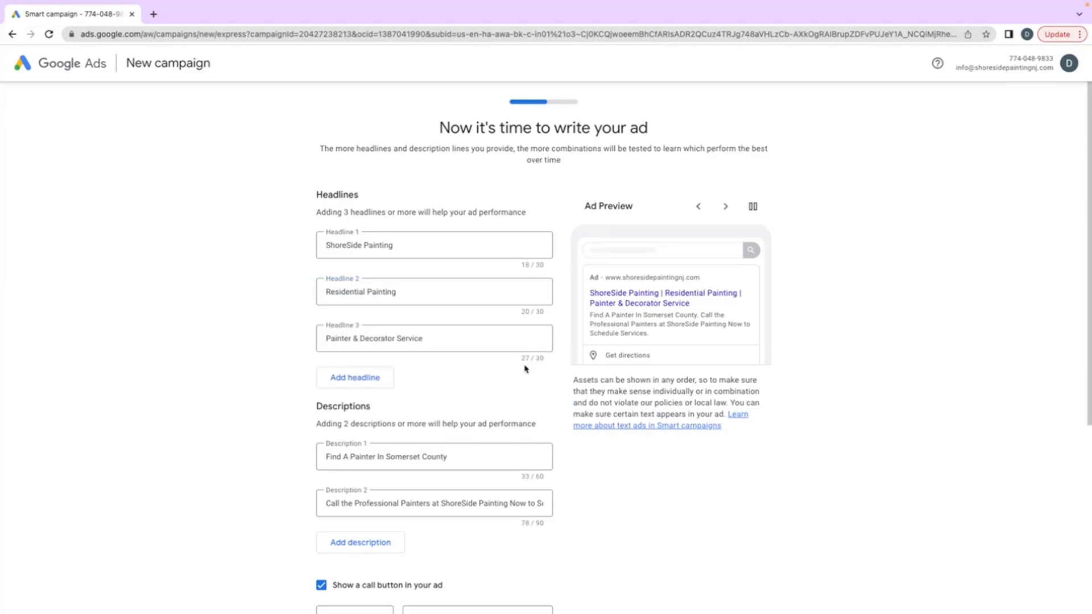
Clear the suggested "Painter & Decorator Service" text from Headline 3.
{"action": "left_click_drag", "start_coordinate": [457, 341], "coordinate": [338, 338]}
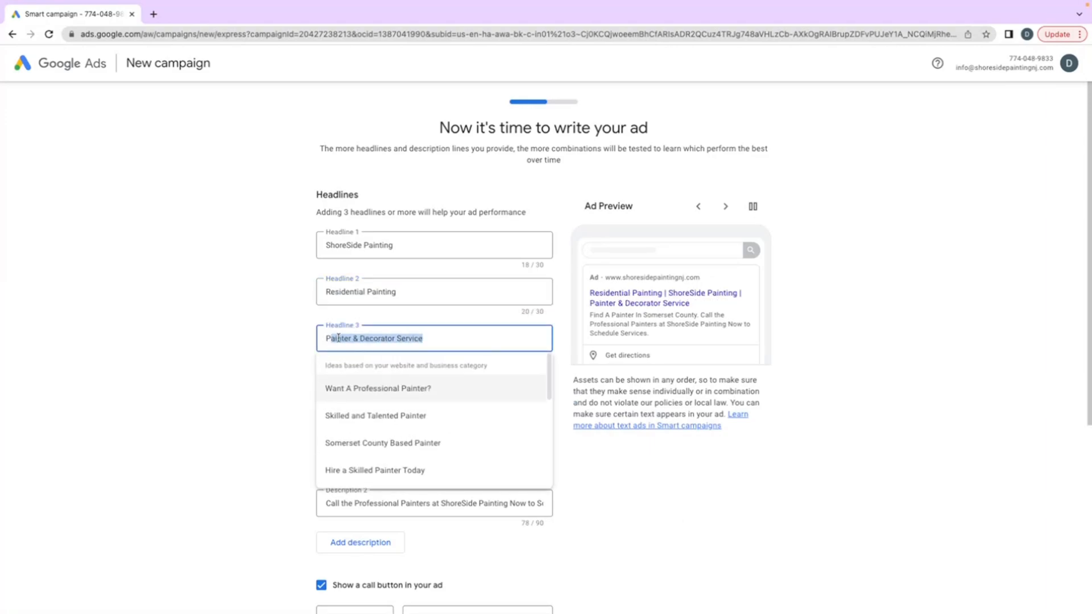
{"action": "key", "text": "BackSpace"}
{"action": "key", "text": "BackSpace"}
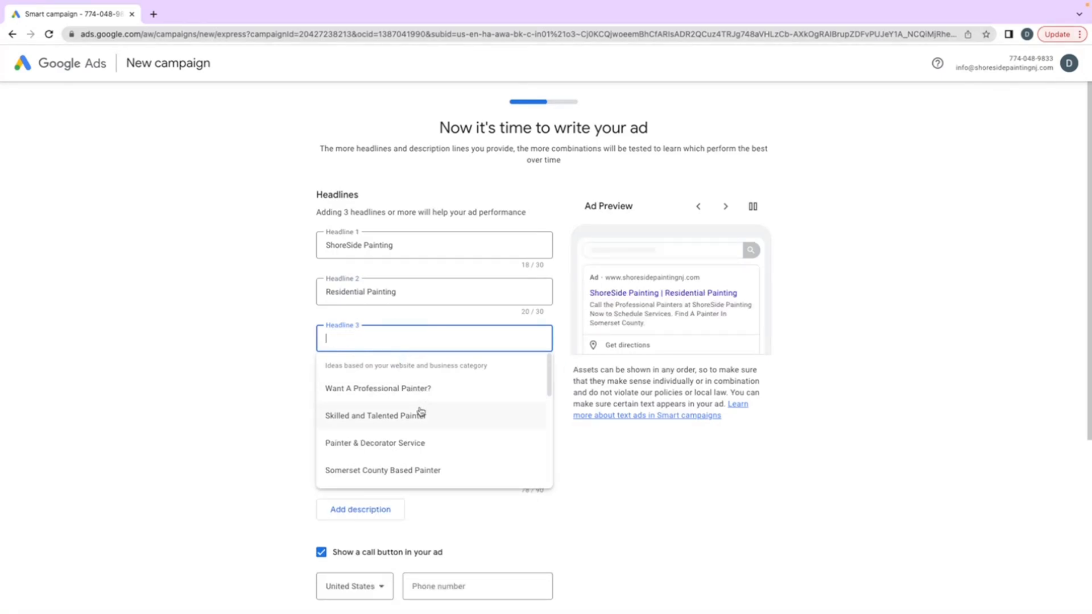
Look through the suggested headline ideas offered for Headline 3.
{"action": "scroll", "coordinate": [393, 424], "scroll_direction": "down", "scroll_amount": 1}
{"action": "scroll", "coordinate": [392, 423], "scroll_direction": "down", "scroll_amount": 2}
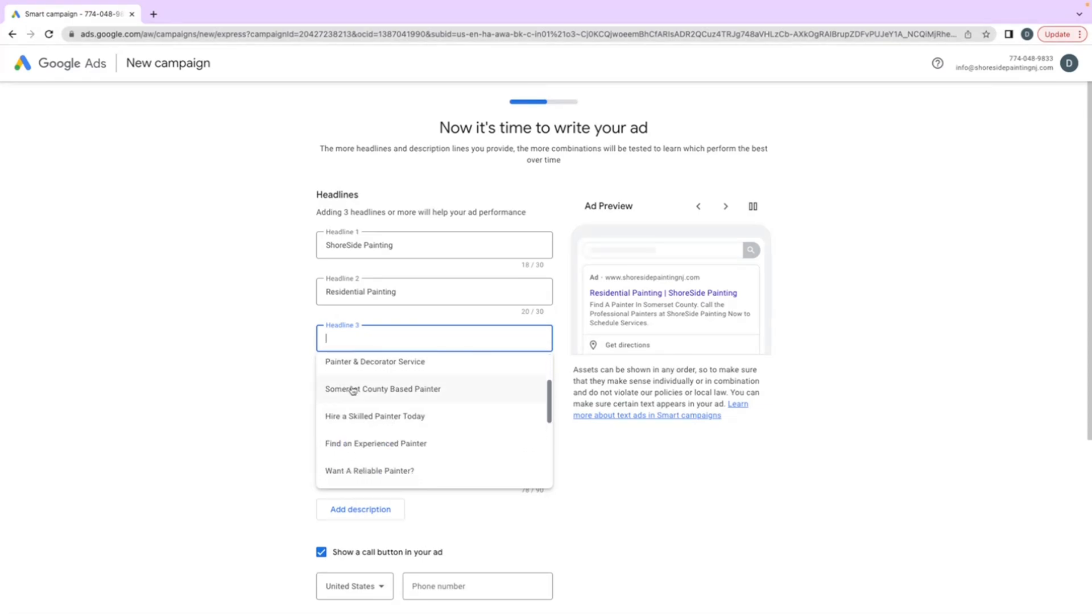
{"action": "scroll", "coordinate": [433, 398], "scroll_direction": "down", "scroll_amount": 2}
{"action": "scroll", "coordinate": [404, 388], "scroll_direction": "up", "scroll_amount": 1}
{"action": "scroll", "coordinate": [392, 424], "scroll_direction": "down", "scroll_amount": 1}
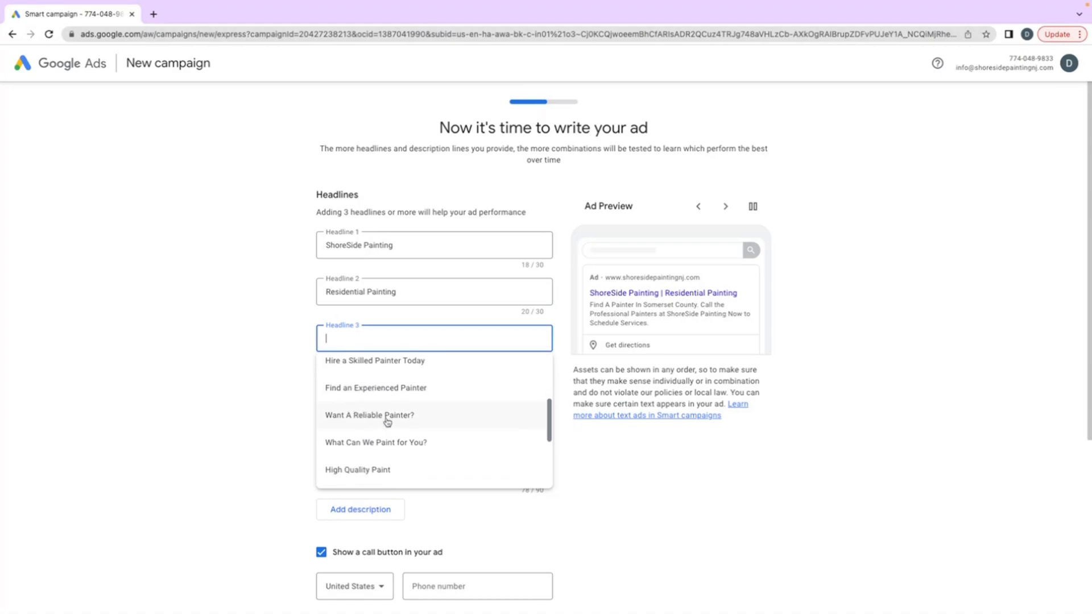
{"action": "scroll", "coordinate": [383, 424], "scroll_direction": "down", "scroll_amount": 3}
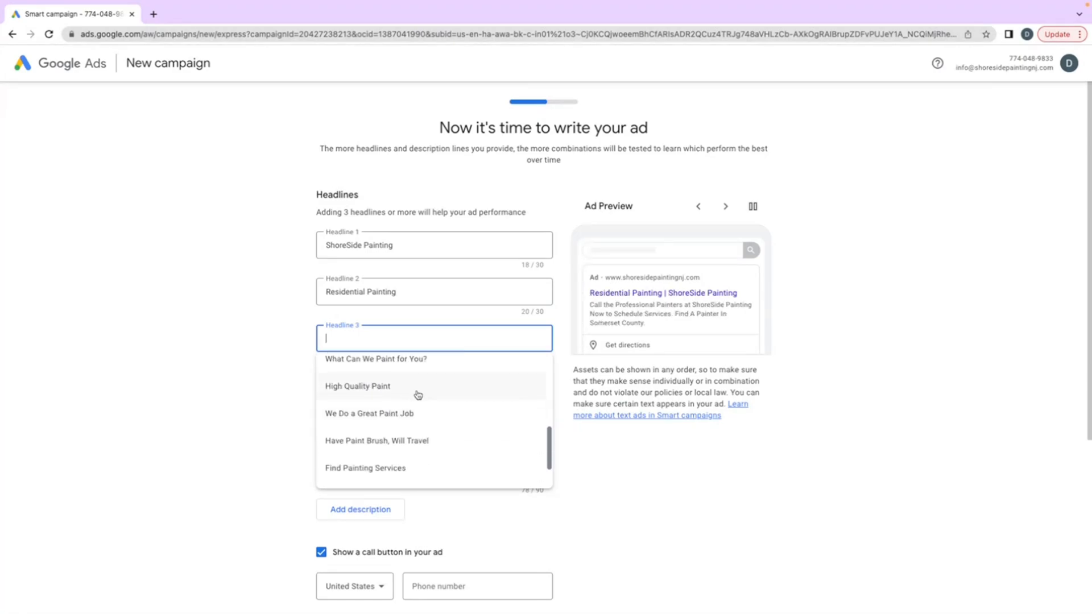
{"action": "scroll", "coordinate": [417, 444], "scroll_direction": "down", "scroll_amount": 2}
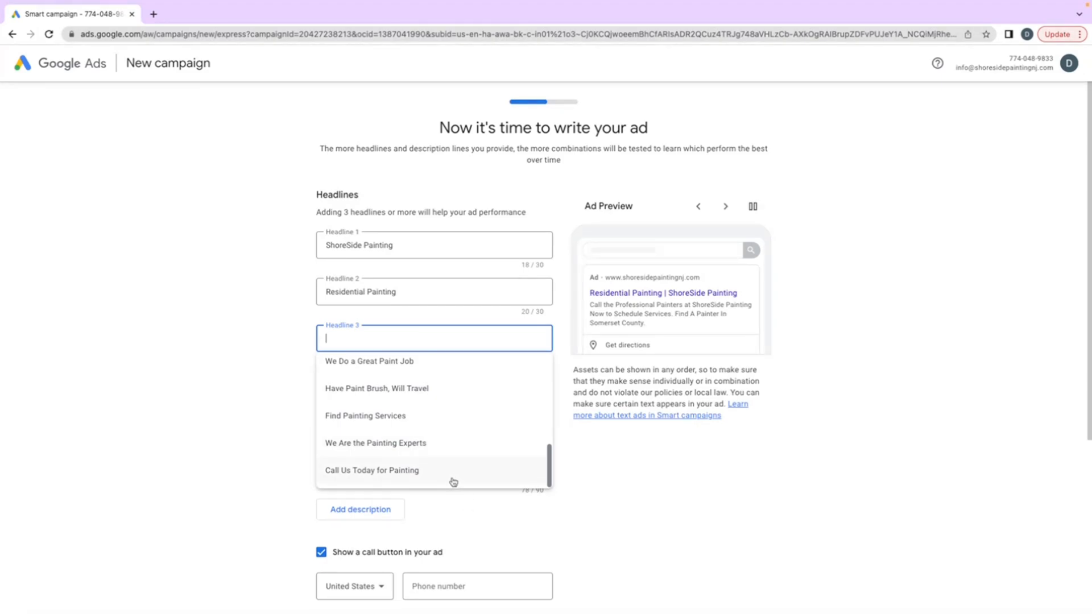
{"action": "scroll", "coordinate": [500, 441], "scroll_direction": "up", "scroll_amount": 6}
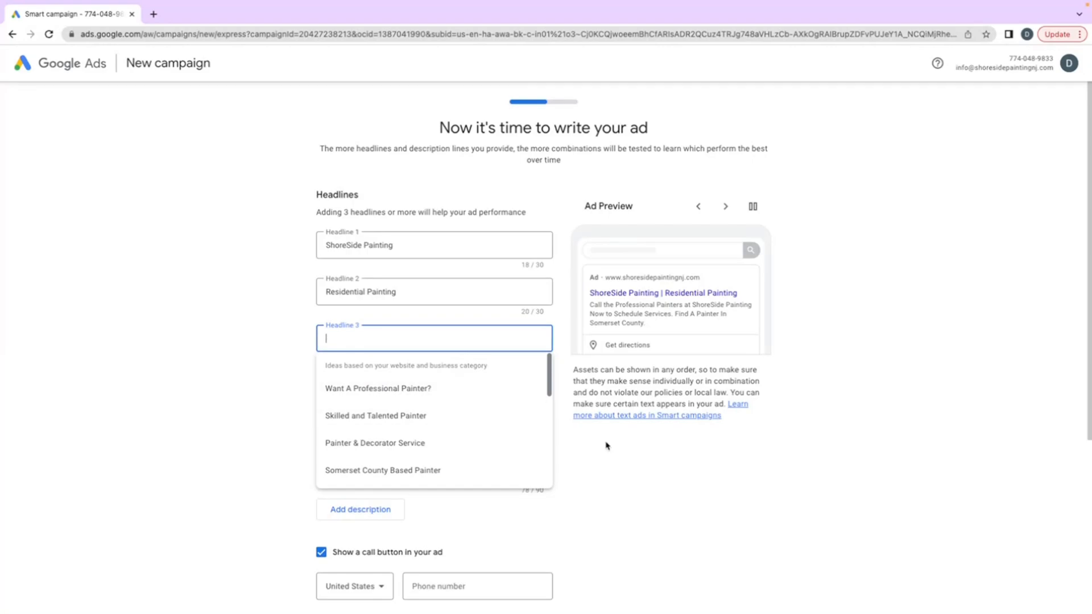
Enter "Top-Rated Painting Company" as Headline 3 and change Headline 2 to "Trusted Residential Painting".
{"action": "left_click", "coordinate": [671, 457]}
{"action": "left_click", "coordinate": [391, 336]}
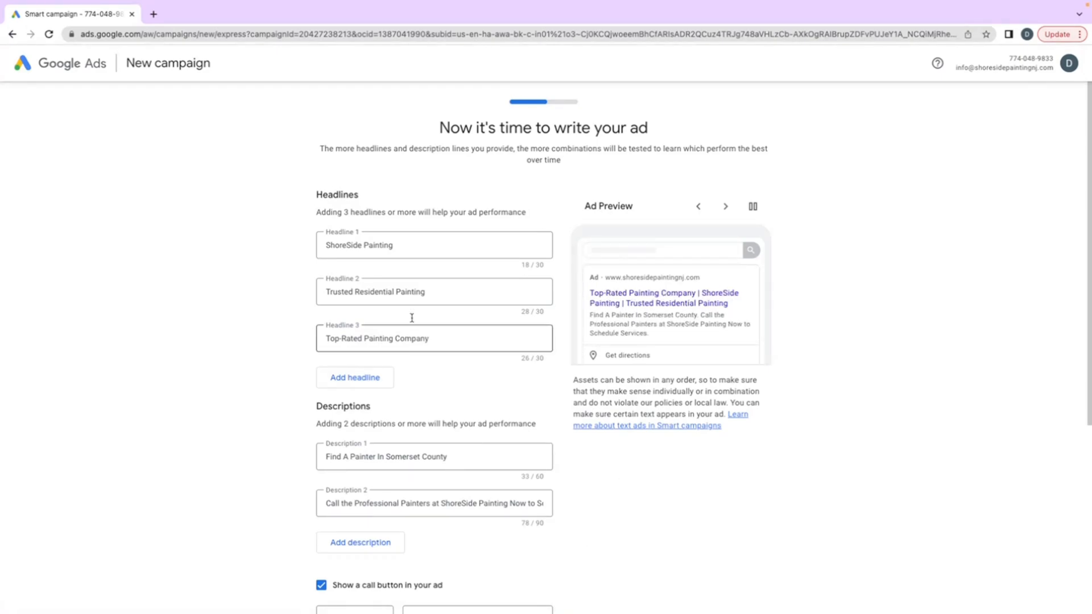
{"action": "scroll", "coordinate": [418, 321], "scroll_direction": "down", "scroll_amount": 1}
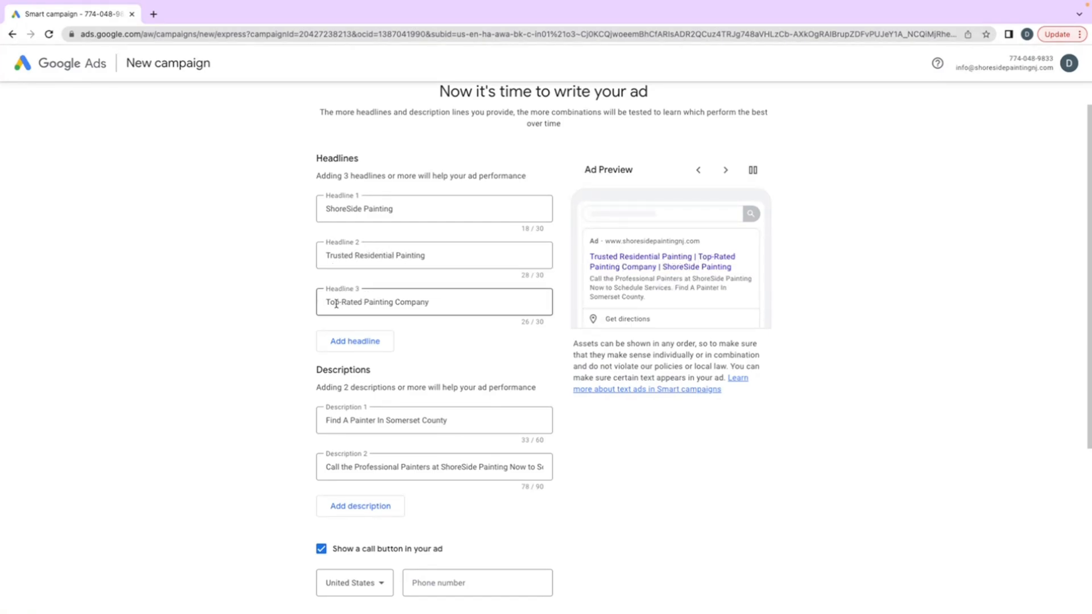
{"action": "left_click", "coordinate": [446, 302]}
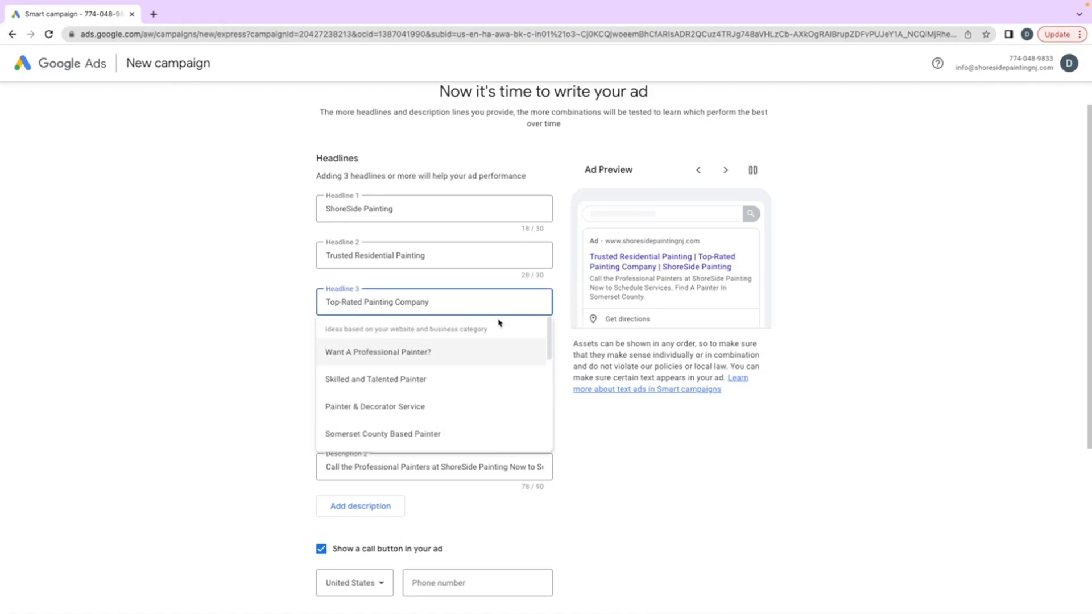
{"action": "left_click", "coordinate": [868, 448]}
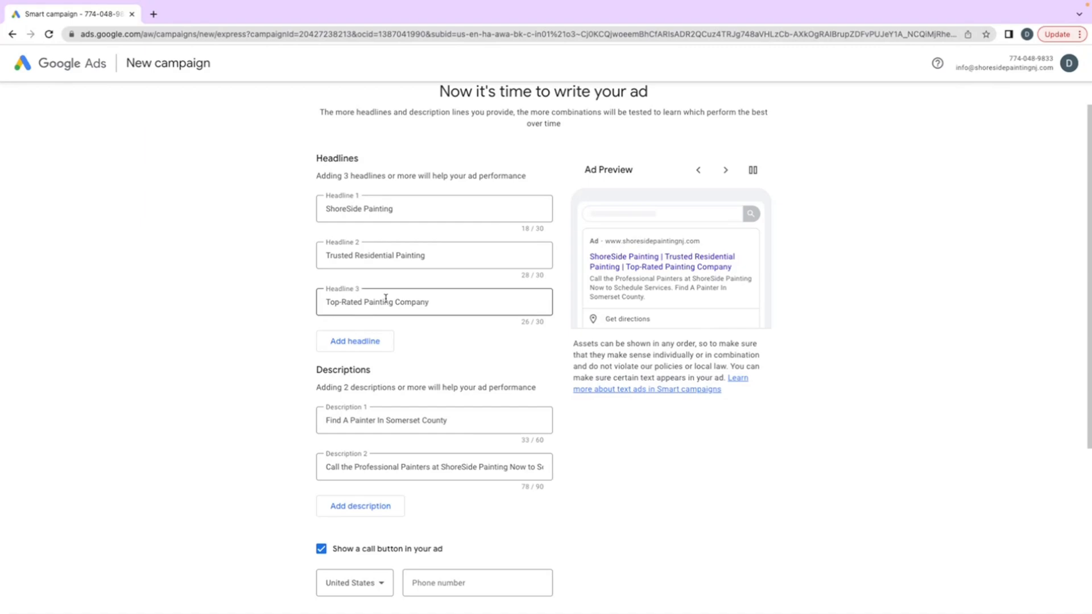
{"action": "scroll", "coordinate": [393, 299], "scroll_direction": "down", "scroll_amount": 2}
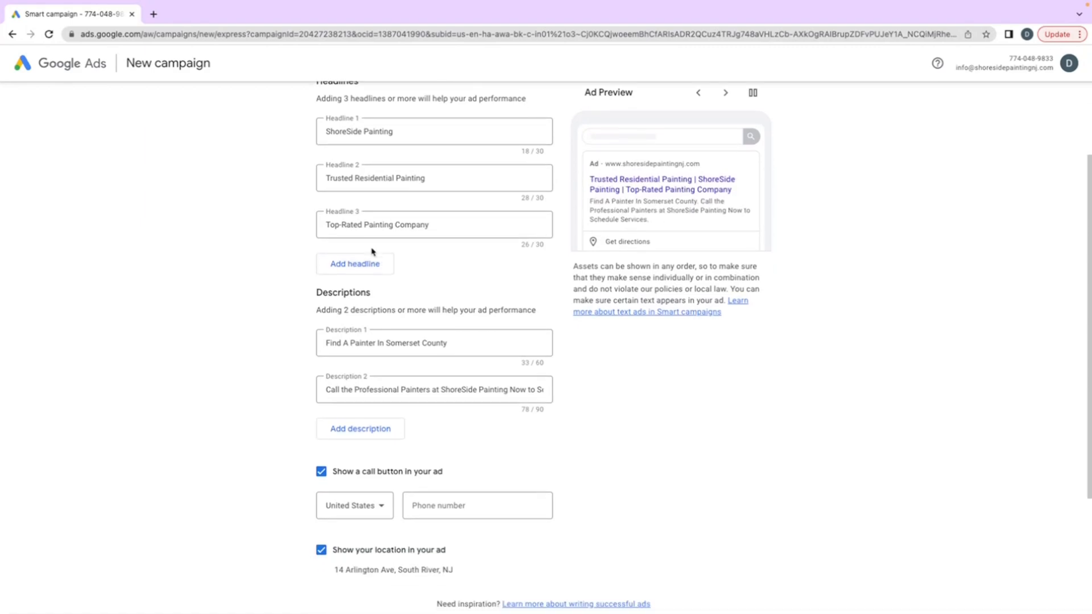
{"action": "left_click", "coordinate": [321, 265]}
{"action": "left_click", "coordinate": [433, 257]}
{"action": "left_click", "coordinate": [439, 262]}
{"action": "left_click", "coordinate": [538, 270]}
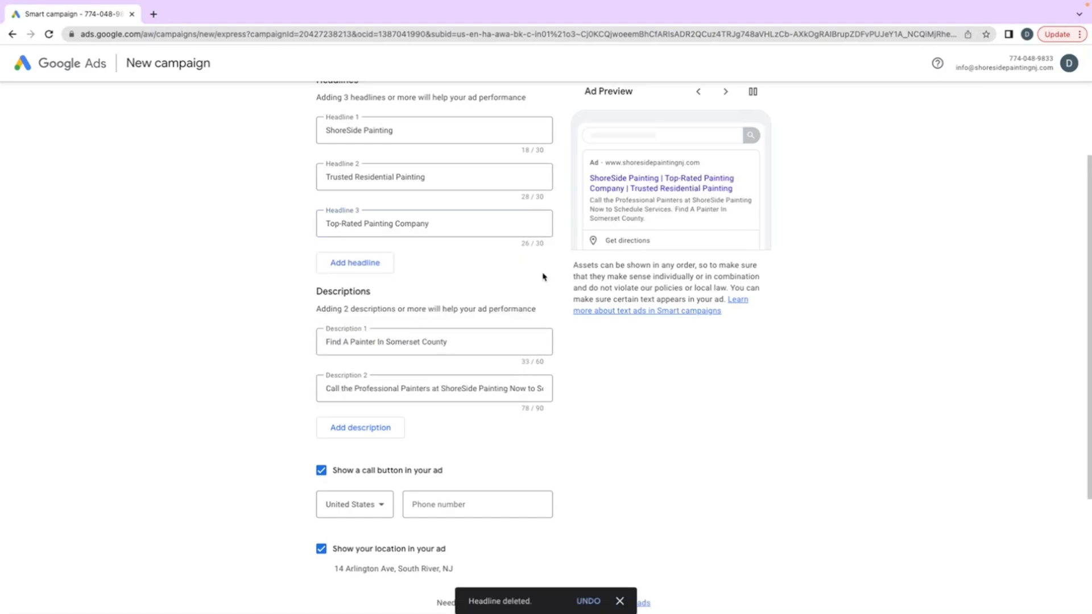
Replace the suggested Description 1 text with "Residential Painting Serving Central Jersey".
{"action": "scroll", "coordinate": [566, 331], "scroll_direction": "down", "scroll_amount": 1}
{"action": "left_click", "coordinate": [460, 290]}
{"action": "left_click_drag", "start_coordinate": [449, 284], "coordinate": [322, 281]}
{"action": "key", "text": "BackSpace"}
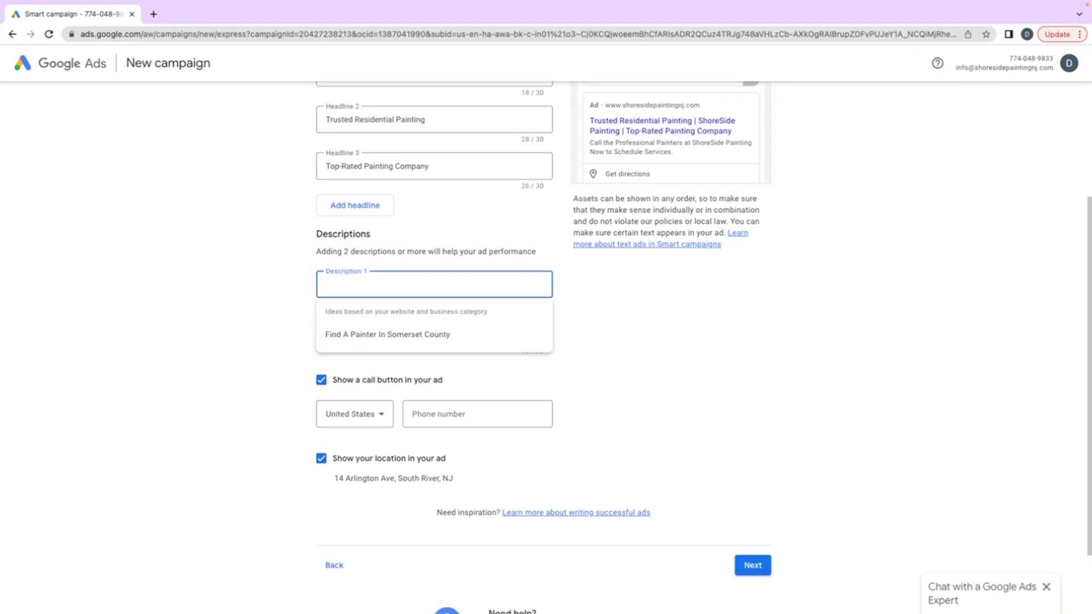
{"action": "type", "text": "R"}
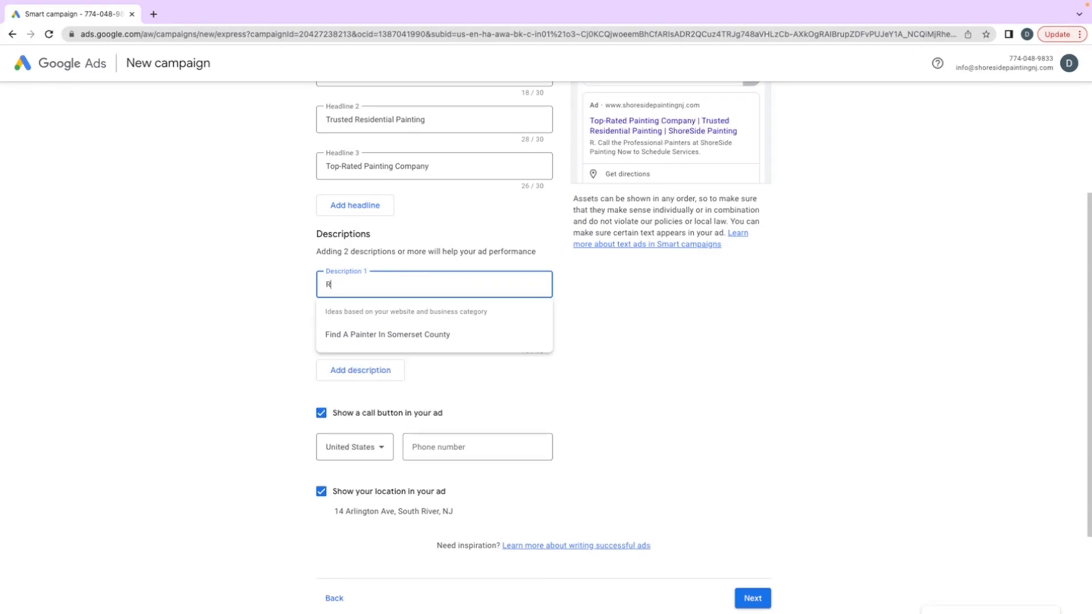
{"action": "key", "text": "BackSpace"}
{"action": "type", "text": "Residential Painting Serviing"}
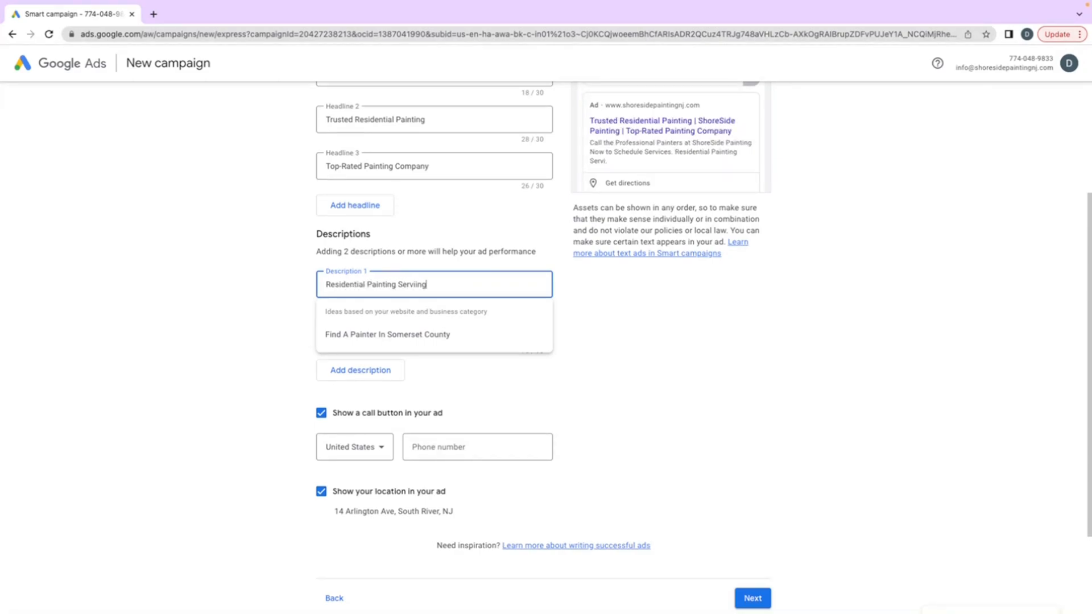
{"action": "key", "text": "BackSpace"}
{"action": "key", "text": "BackSpace"}
{"action": "key", "text": "BackSpace"}
{"action": "type", "text": "ng Centr"}
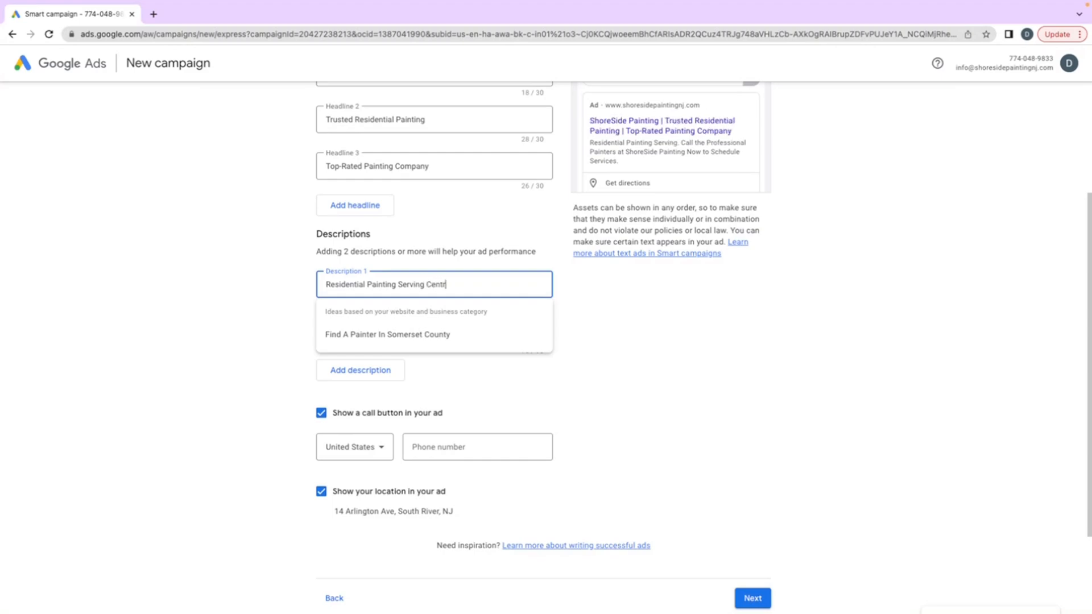
{"action": "type", "text": "al Jersey"}
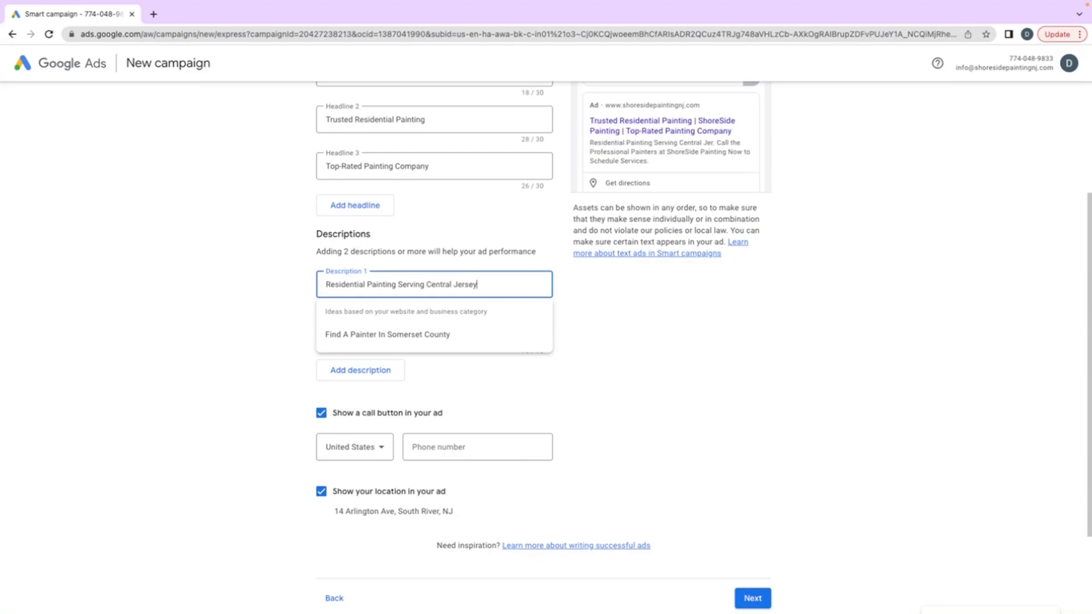
Add "Top-Rated" at the beginning of the Description 1 text.
{"action": "type", "text": "Top Rated"}
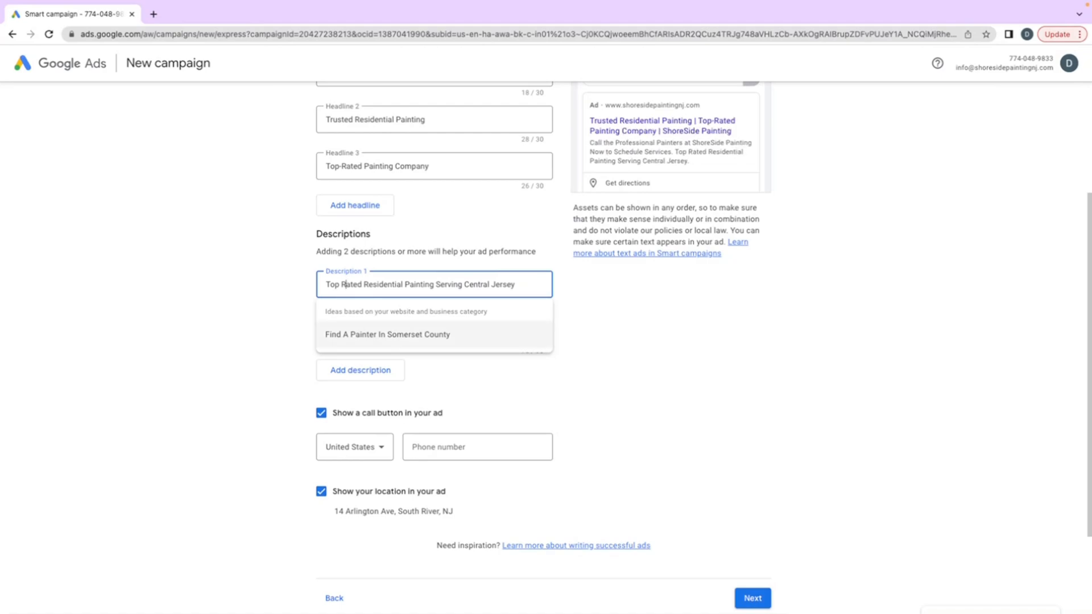
{"action": "key", "text": "BackSpace"}
{"action": "type", "text": "-"}
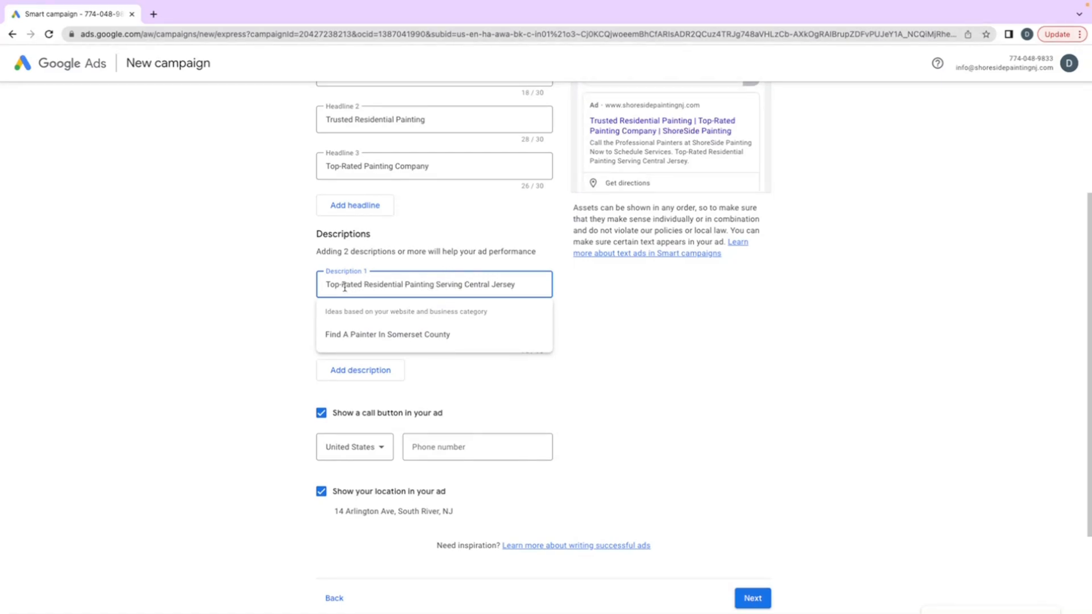
{"action": "left_click", "coordinate": [633, 329]}
Replace Description 2 with the suggested idea "We Offer Excellent Painting Services for Residential and Commercial Premises.".
{"action": "left_click", "coordinate": [484, 330]}
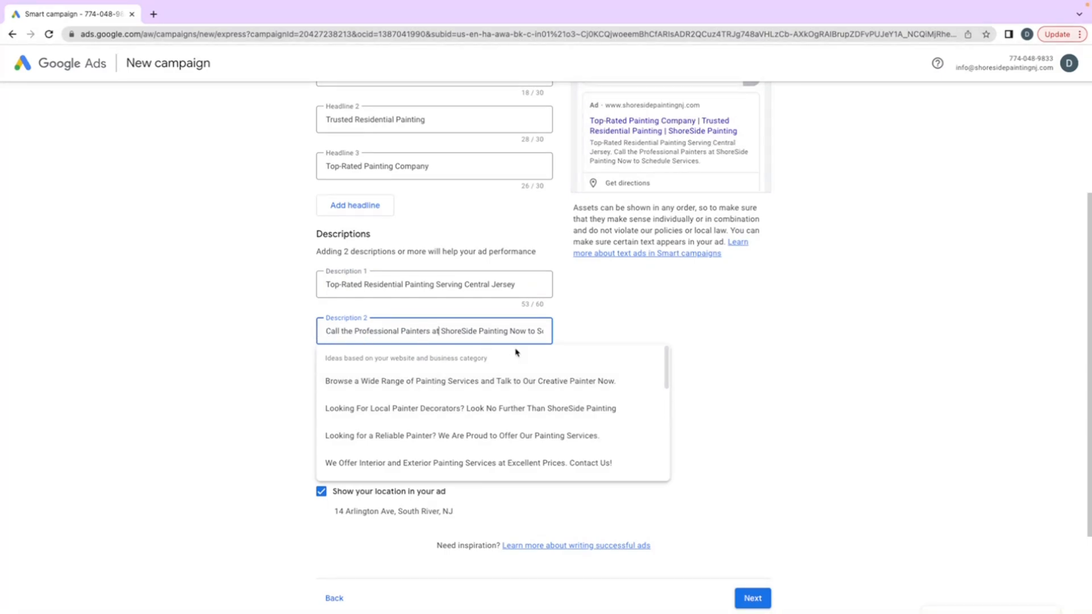
{"action": "scroll", "coordinate": [496, 373], "scroll_direction": "down", "scroll_amount": 1}
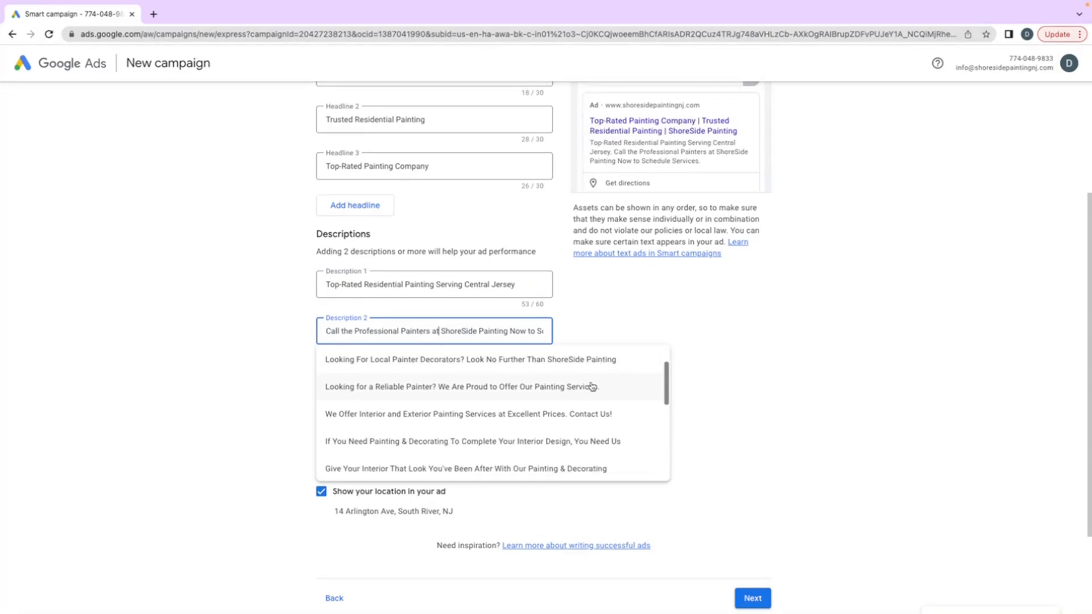
{"action": "scroll", "coordinate": [508, 434], "scroll_direction": "down", "scroll_amount": 2}
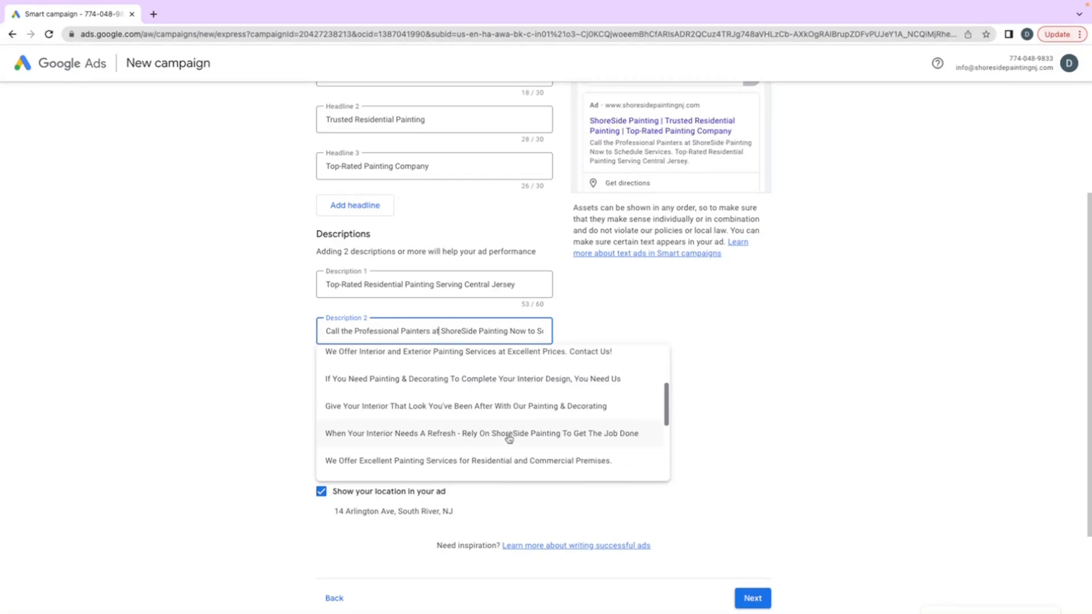
{"action": "scroll", "coordinate": [395, 426], "scroll_direction": "down", "scroll_amount": 1}
{"action": "scroll", "coordinate": [395, 421], "scroll_direction": "up", "scroll_amount": 1}
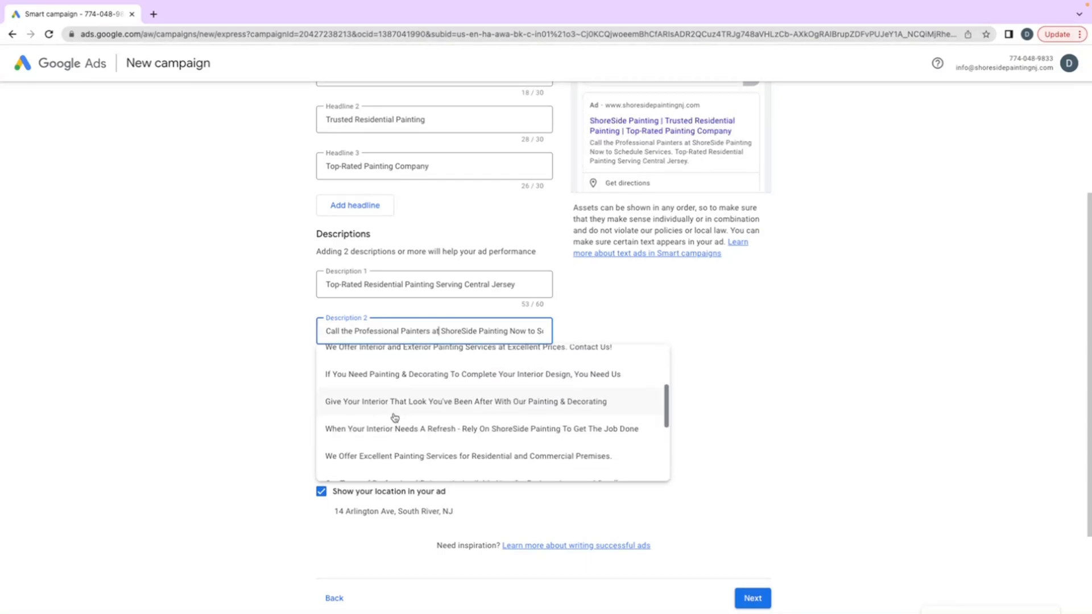
{"action": "scroll", "coordinate": [447, 380], "scroll_direction": "down", "scroll_amount": 2}
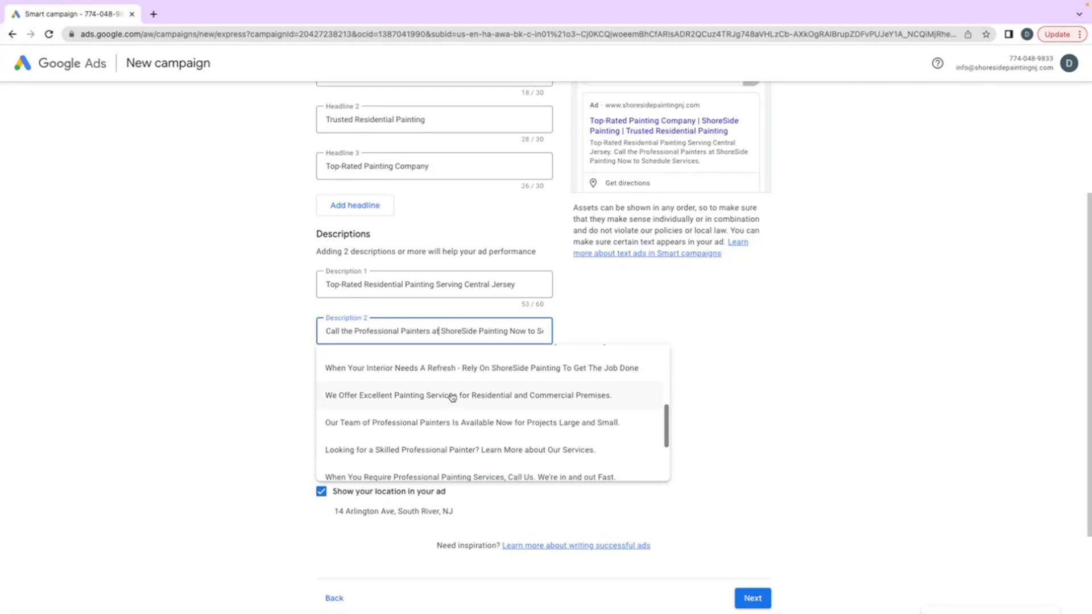
{"action": "scroll", "coordinate": [452, 397], "scroll_direction": "down", "scroll_amount": 2}
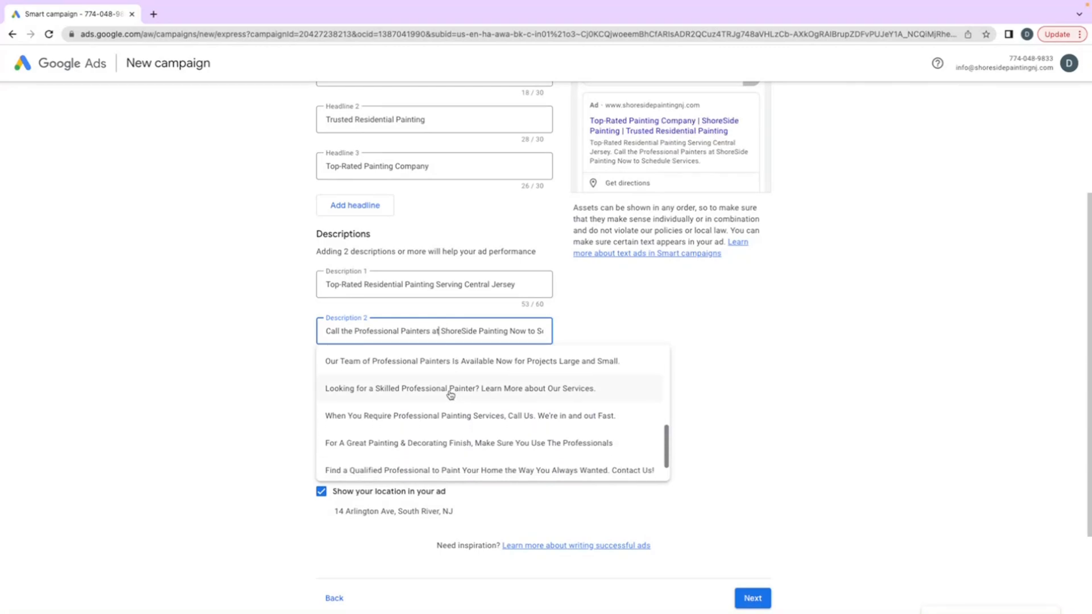
{"action": "scroll", "coordinate": [450, 395], "scroll_direction": "down", "scroll_amount": 1}
{"action": "scroll", "coordinate": [450, 394], "scroll_direction": "up", "scroll_amount": 4}
{"action": "left_click", "coordinate": [450, 381]}
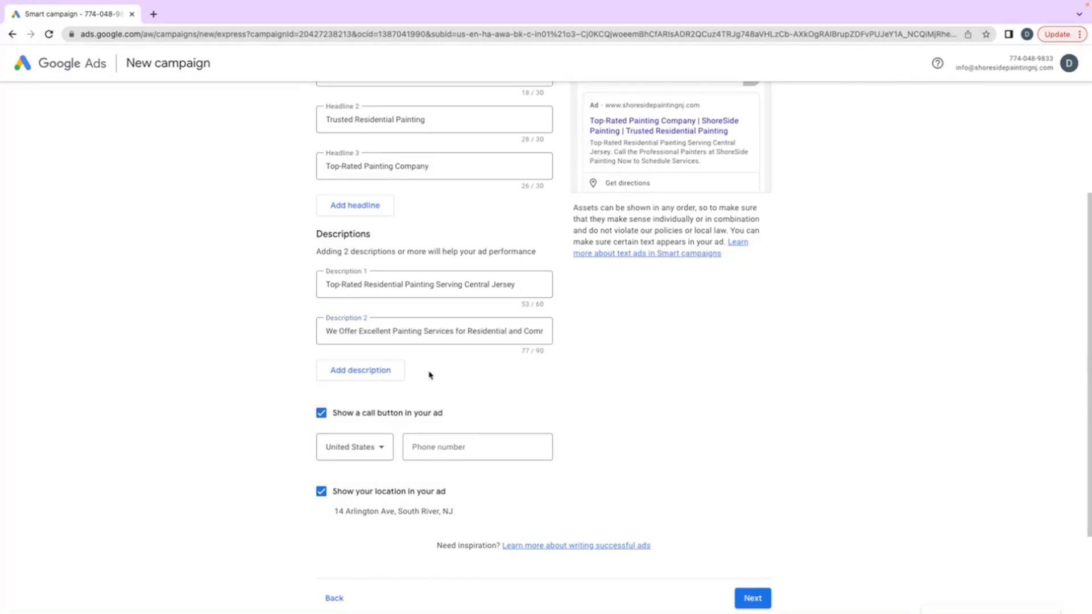
Change the ending of Description 2 after "for Residential" to "Exterior & Interior".
{"action": "scroll", "coordinate": [373, 333], "scroll_direction": "right", "scroll_amount": 1}
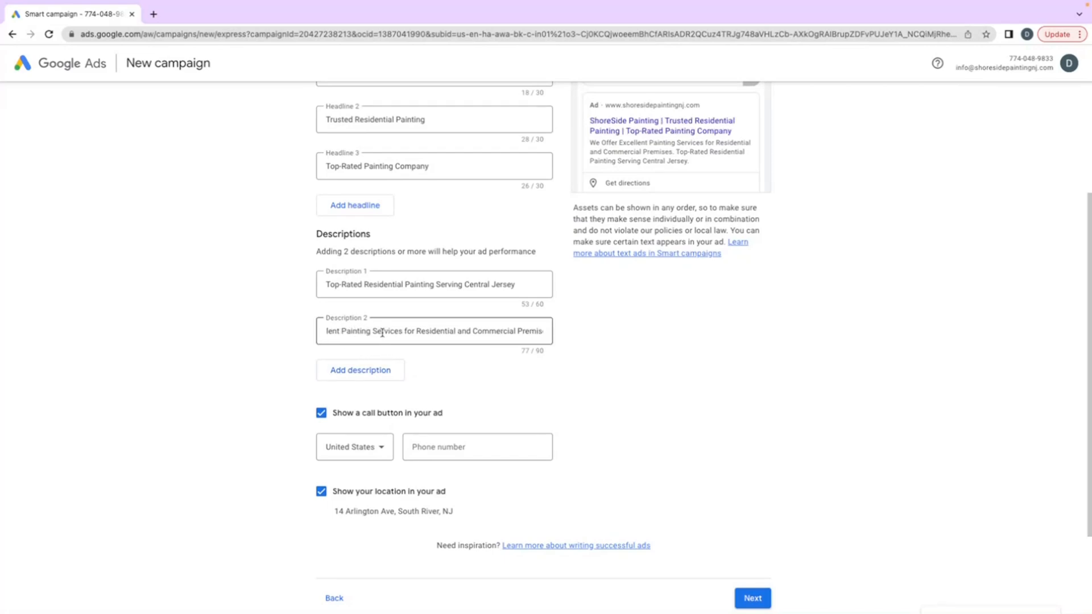
{"action": "left_click_drag", "start_coordinate": [449, 331], "coordinate": [588, 332]}
{"action": "key", "text": "BackSpace"}
{"action": "key", "text": "BackSpace"}
{"action": "key", "text": "BackSpace"}
{"action": "key", "text": "BackSpace"}
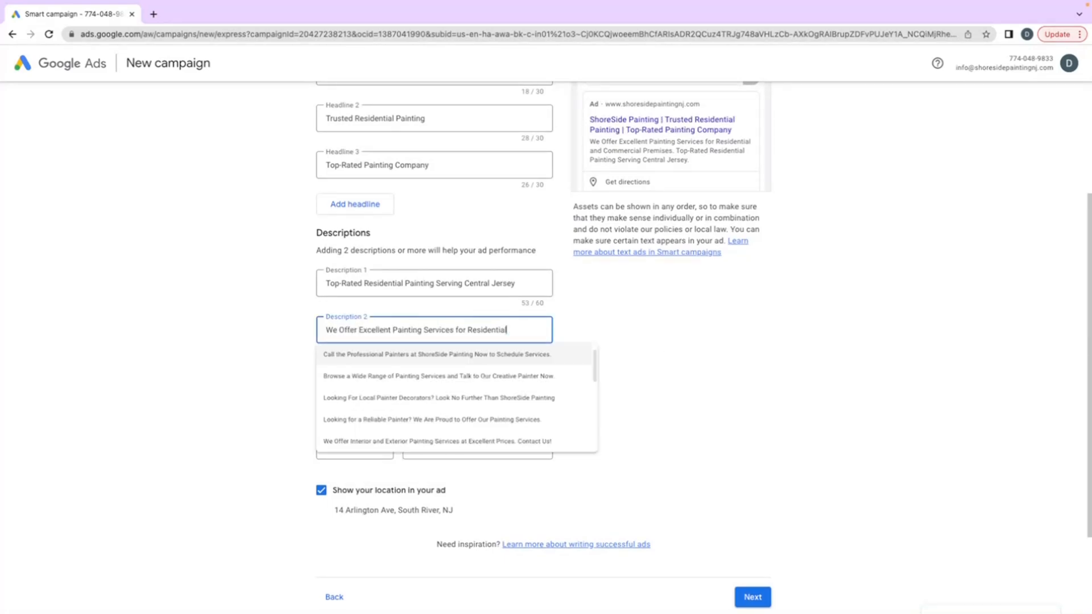
{"action": "type", "text": "l"}
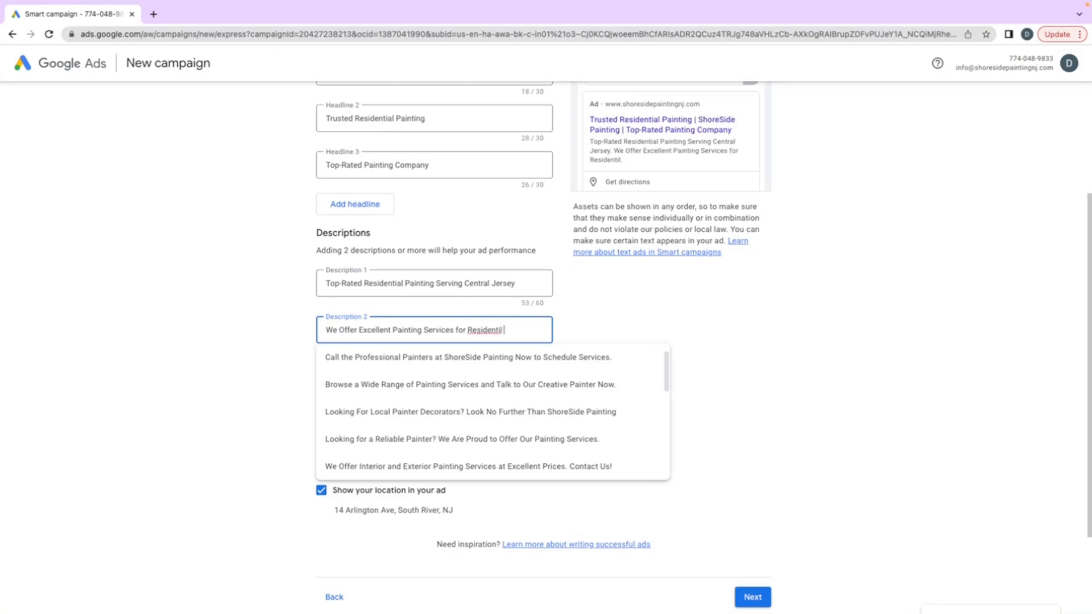
{"action": "type", "text": " Exterior and Interior"}
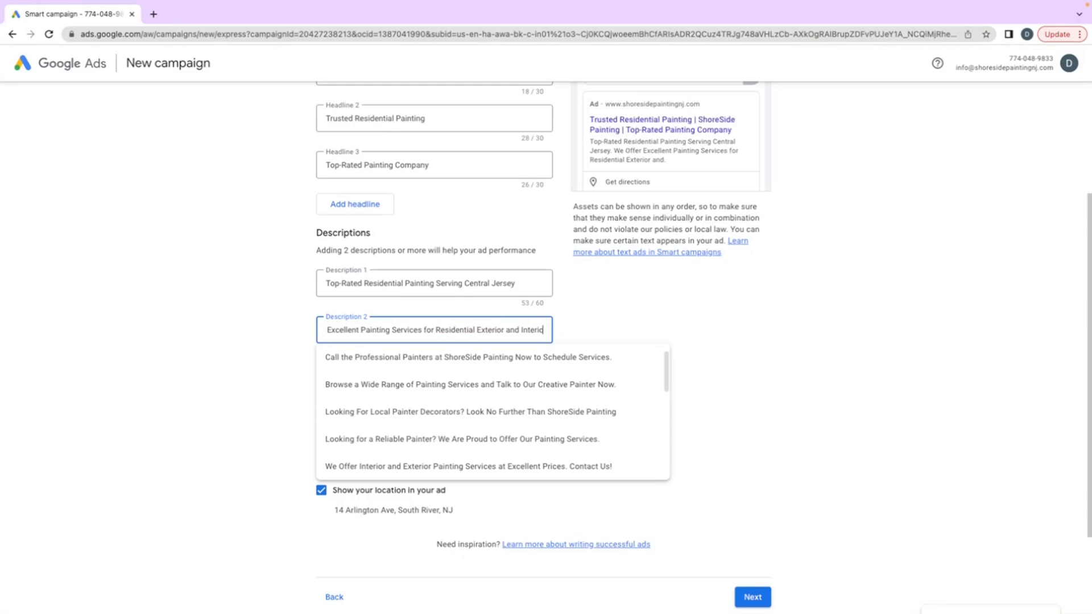
{"action": "key", "text": "BackSpace"}
{"action": "key", "text": "BackSpace"}
{"action": "key", "text": "BackSpace"}
{"action": "key", "text": "BackSpace"}
{"action": "type", "text": "&"}
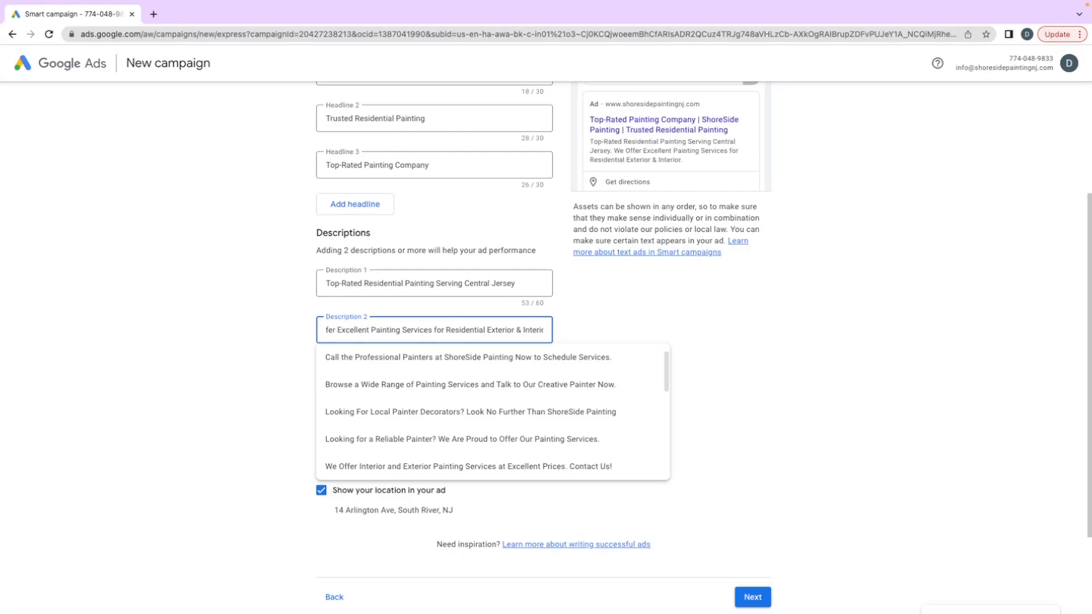
Replace the word "Excellent" in Description 2 with "Long Lasting".
{"action": "key", "text": "Home"}
{"action": "left_click", "coordinate": [359, 330]}
{"action": "type", "text": "Long Lasting"}
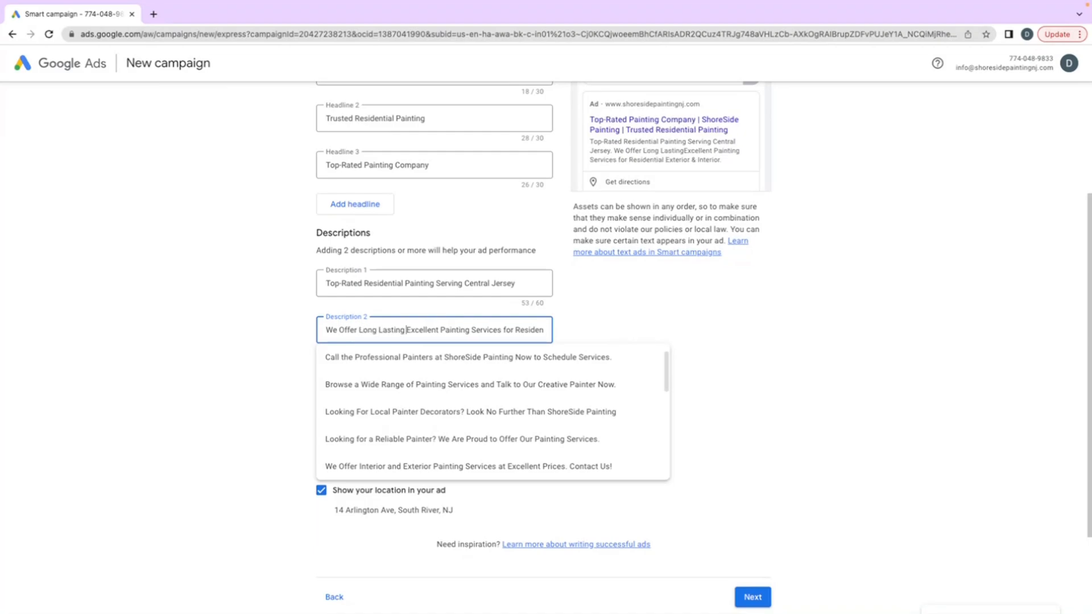
{"action": "key", "text": "Delete"}
{"action": "key", "text": "Delete"}
{"action": "key", "text": "Delete"}
{"action": "key", "text": "Delete"}
{"action": "key", "text": "Delete"}
{"action": "key", "text": "Delete"}
{"action": "key", "text": "Delete"}
{"action": "key", "text": "Delete"}
{"action": "key", "text": "Delete"}
{"action": "key", "text": "Delete"}
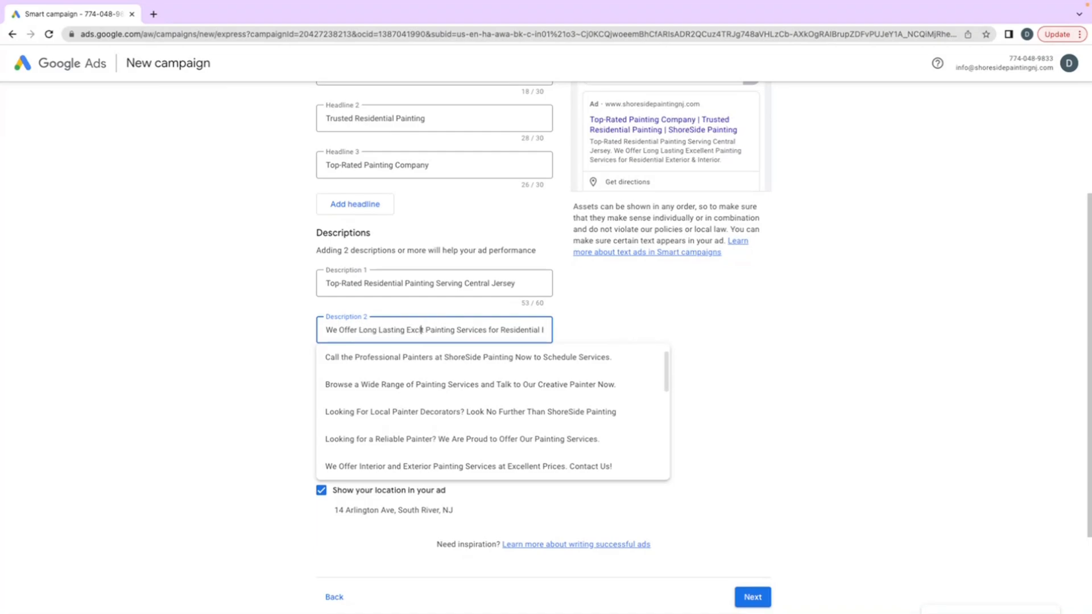
{"action": "scroll", "coordinate": [376, 329], "scroll_direction": "right", "scroll_amount": 1}
{"action": "right_click", "coordinate": [749, 388]}
{"action": "left_click", "coordinate": [695, 334]}
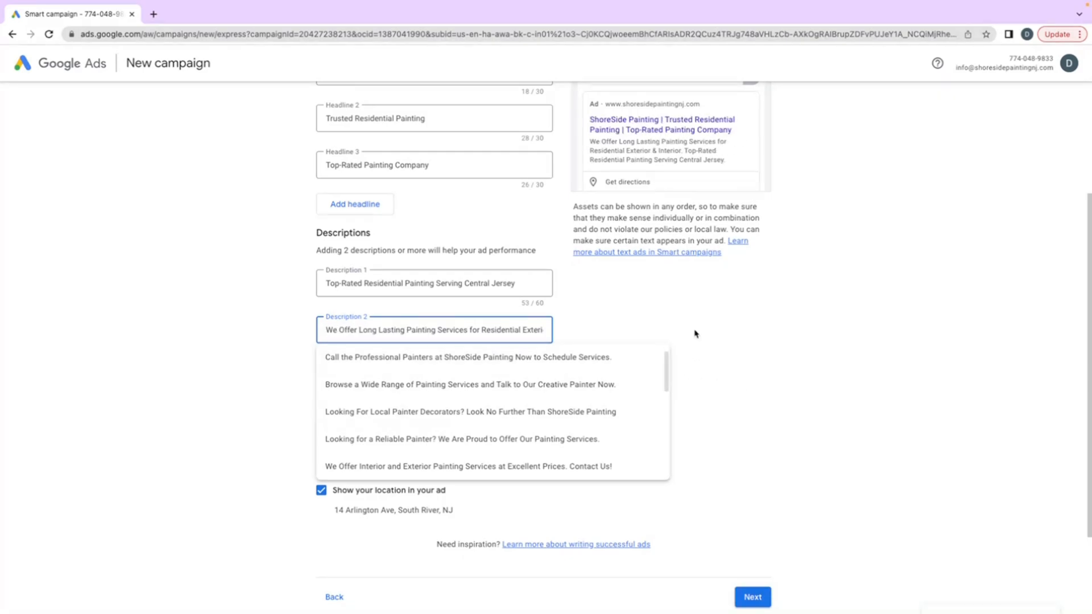
Close the Description 2 suggestions and review the ad's headlines, descriptions and preview.
{"action": "left_click", "coordinate": [695, 334]}
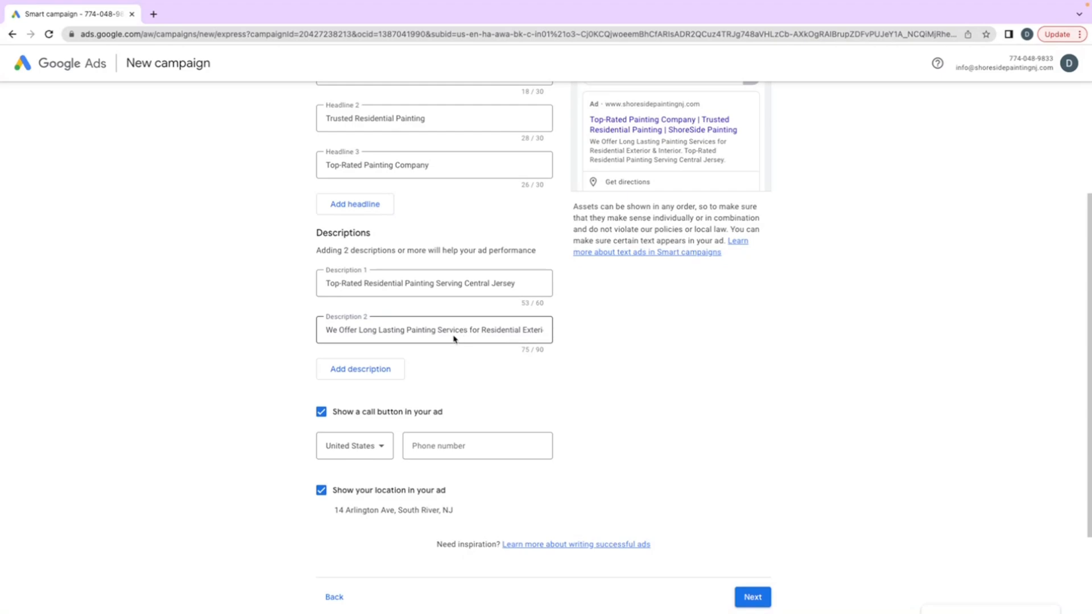
{"action": "scroll", "coordinate": [378, 252], "scroll_direction": "up", "scroll_amount": 1}
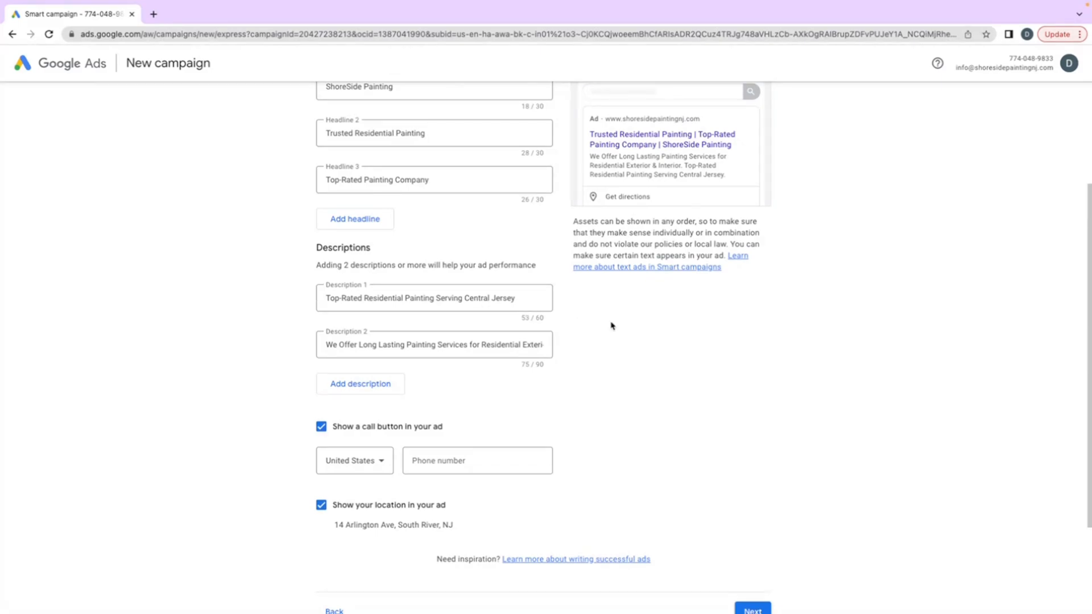
{"action": "scroll", "coordinate": [612, 326], "scroll_direction": "down", "scroll_amount": 1}
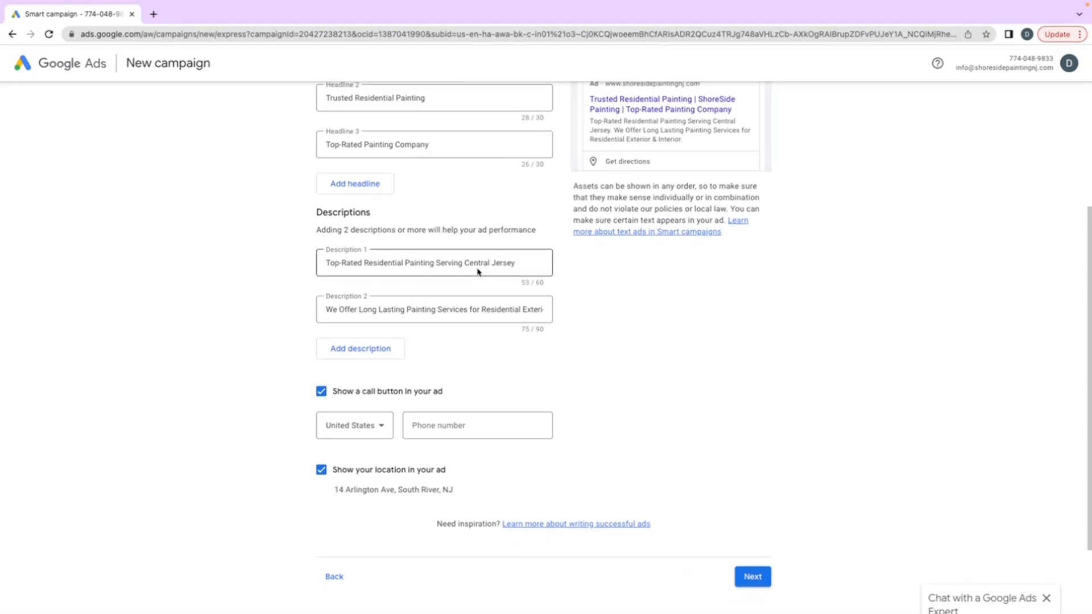
{"action": "scroll", "coordinate": [594, 281], "scroll_direction": "down", "scroll_amount": 2}
{"action": "scroll", "coordinate": [600, 285], "scroll_direction": "up", "scroll_amount": 5}
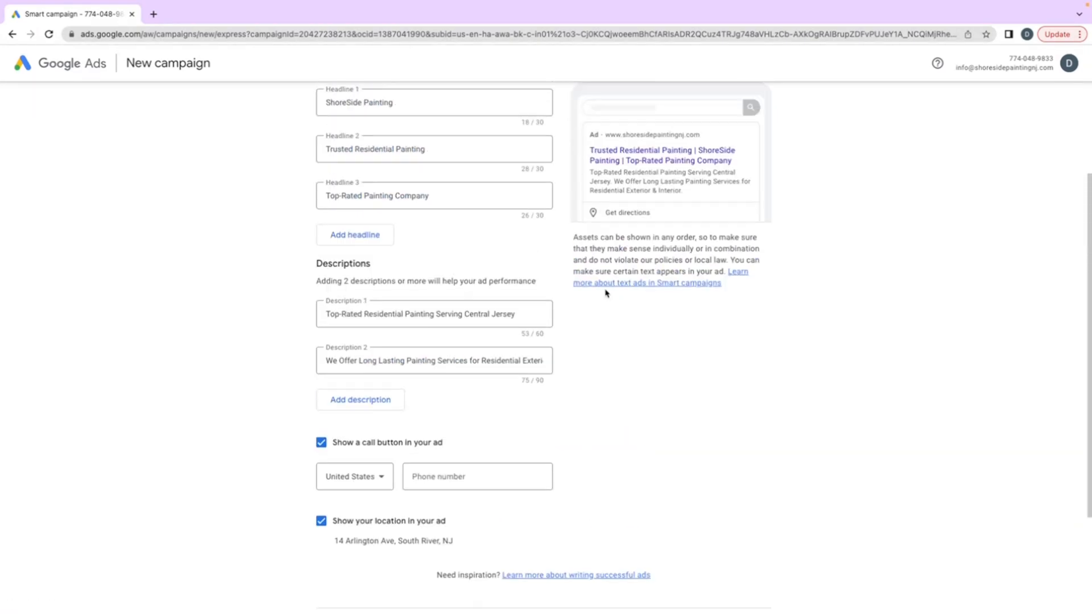
{"action": "scroll", "coordinate": [639, 394], "scroll_direction": "down", "scroll_amount": 4}
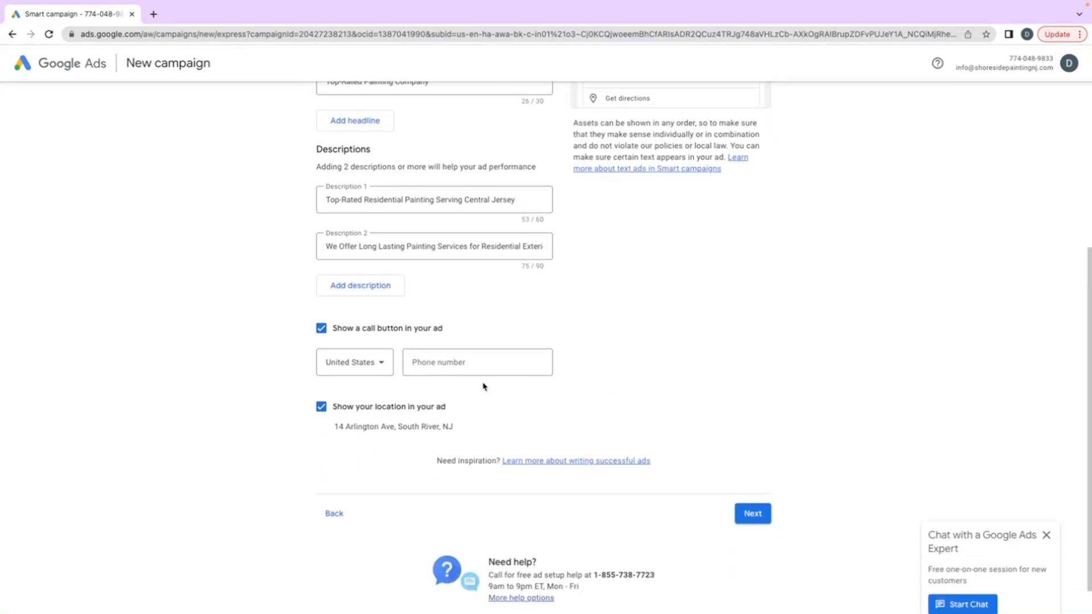
Turn off the call button and the location display in the ad, and continue to the keyword themes.
{"action": "scroll", "coordinate": [494, 387], "scroll_direction": "up", "scroll_amount": 1}
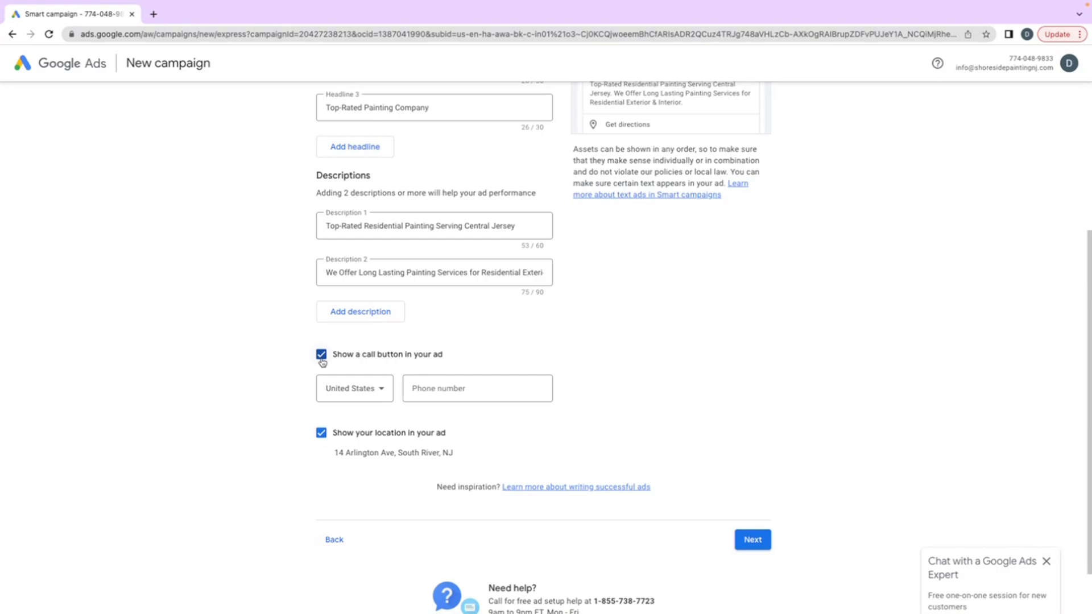
{"action": "left_click", "coordinate": [322, 361]}
{"action": "left_click", "coordinate": [484, 390]}
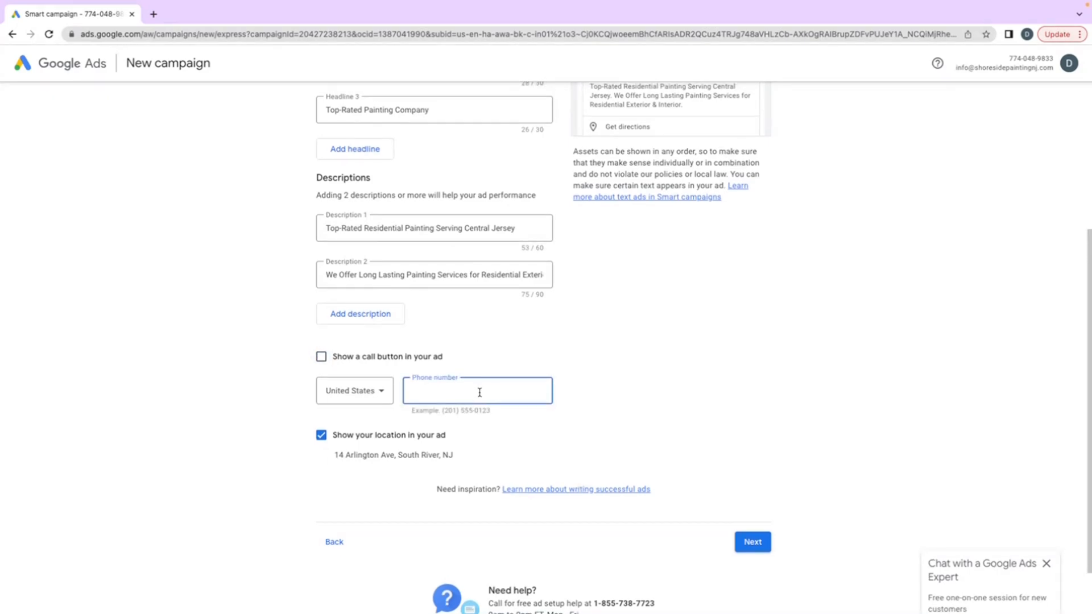
{"action": "scroll", "coordinate": [296, 364], "scroll_direction": "up", "scroll_amount": 1}
{"action": "scroll", "coordinate": [296, 364], "scroll_direction": "down", "scroll_amount": 2}
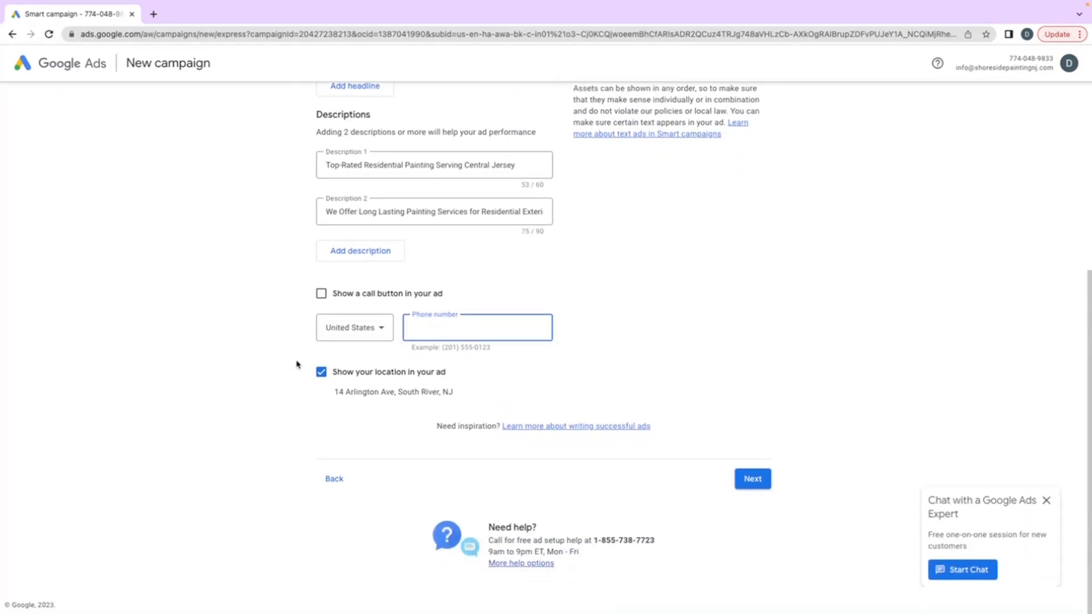
{"action": "left_click", "coordinate": [321, 372]}
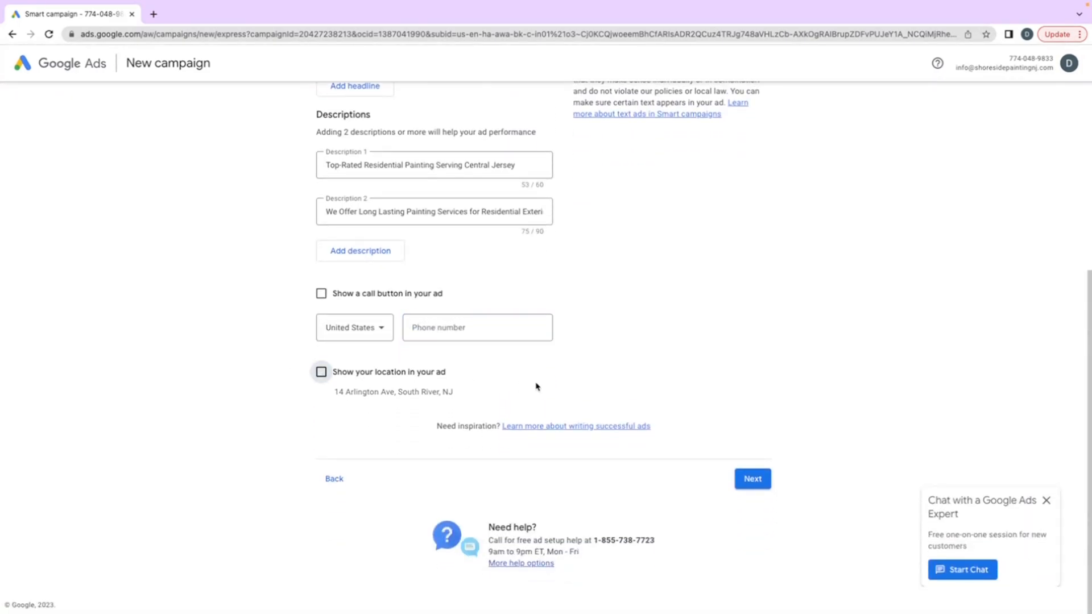
{"action": "left_click", "coordinate": [739, 474]}
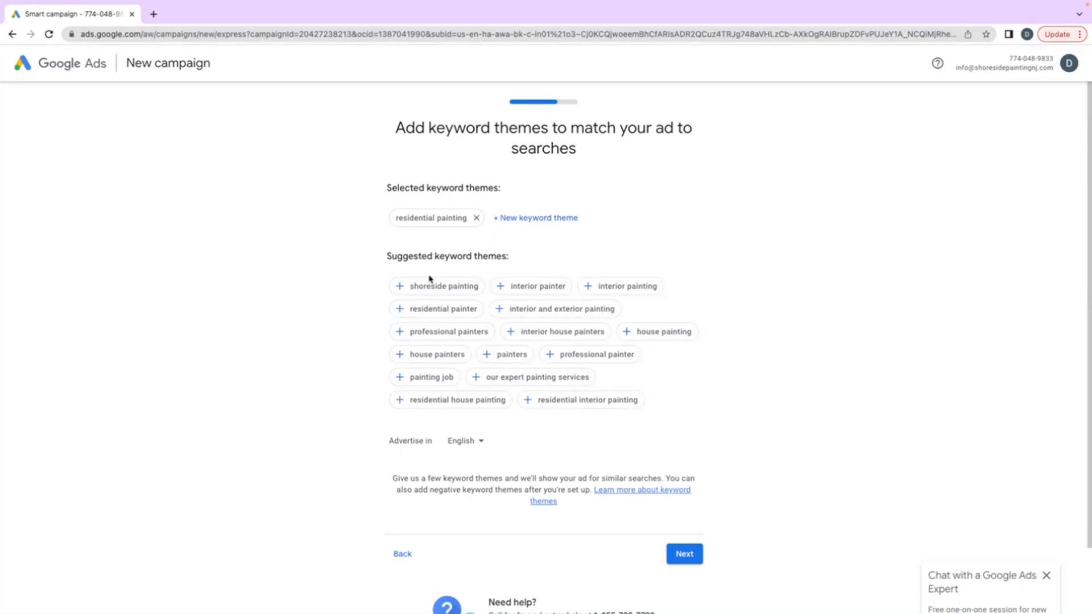
Add the suggested keyword themes shoreside painting, interior painting, residential painter, interior painter, and interior and exterior painting.
{"action": "left_click", "coordinate": [398, 288]}
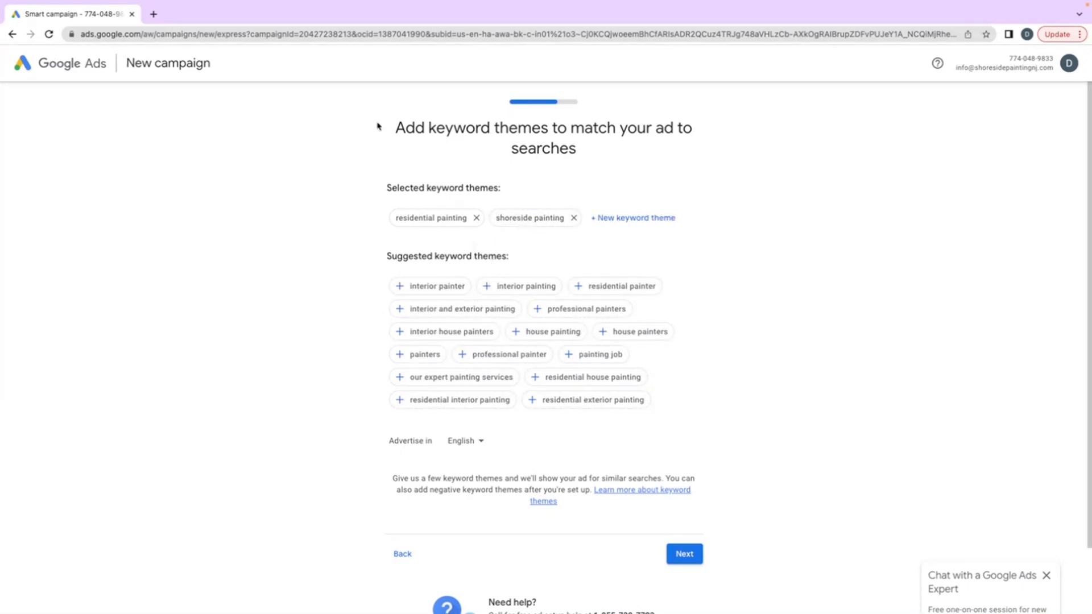
{"action": "left_click", "coordinate": [484, 286]}
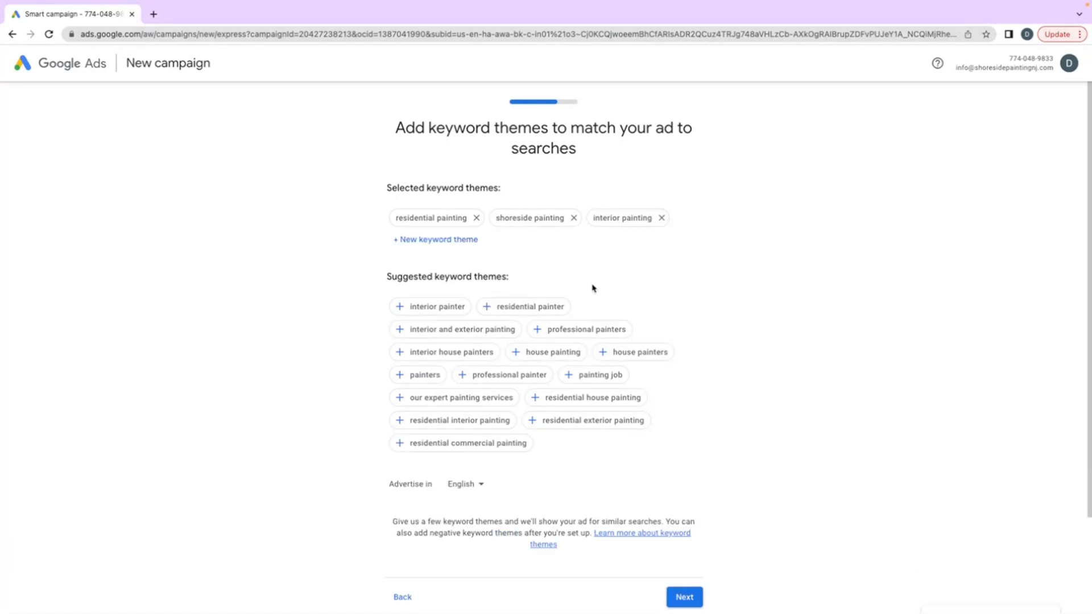
{"action": "left_click", "coordinate": [485, 310]}
{"action": "left_click", "coordinate": [402, 308]}
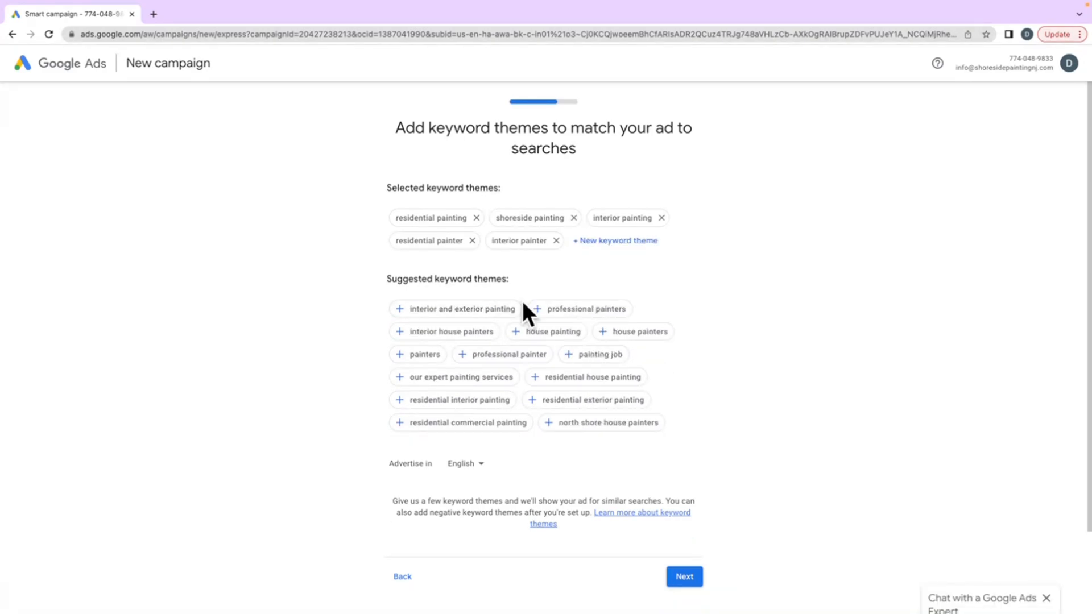
{"action": "left_click", "coordinate": [402, 309]}
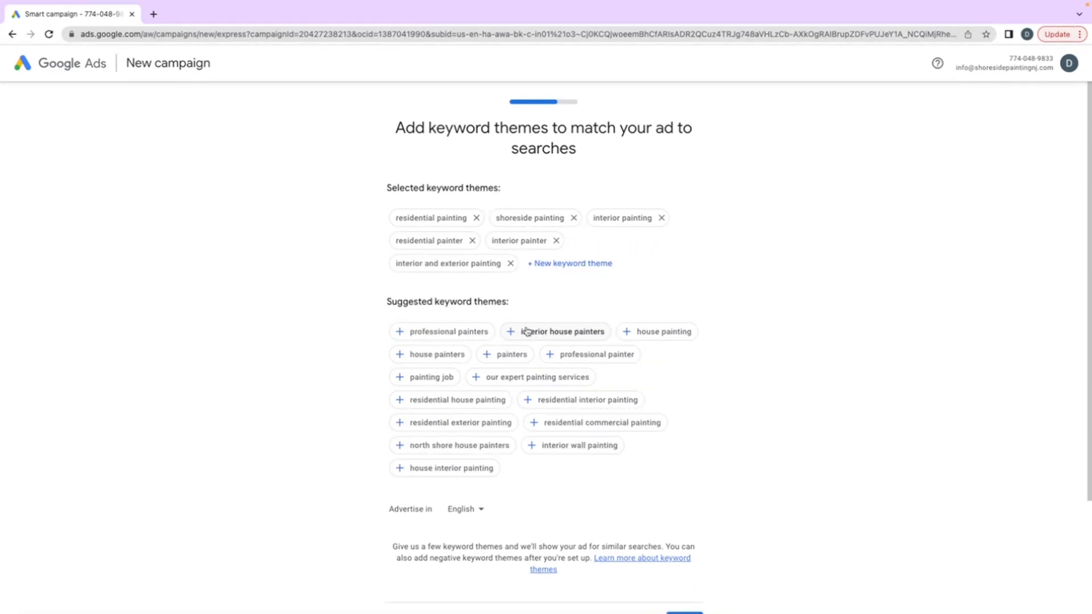
Add the suggested keyword themes professional painters, house painters, and residential house painting.
{"action": "left_click", "coordinate": [435, 330]}
{"action": "left_click", "coordinate": [603, 351]}
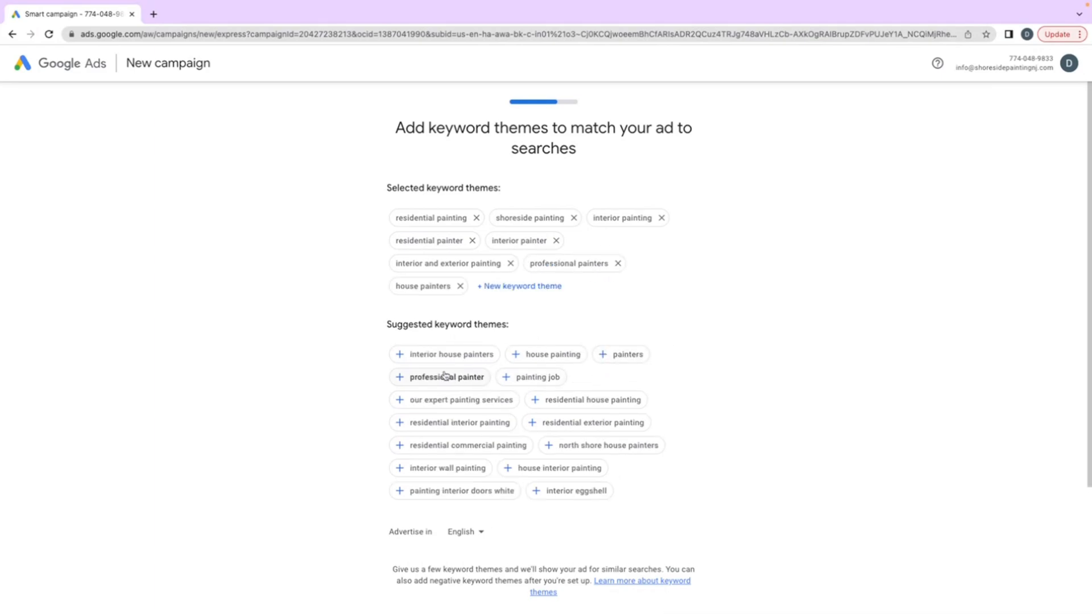
{"action": "left_click", "coordinate": [538, 400]}
{"action": "scroll", "coordinate": [538, 380], "scroll_direction": "down", "scroll_amount": 1}
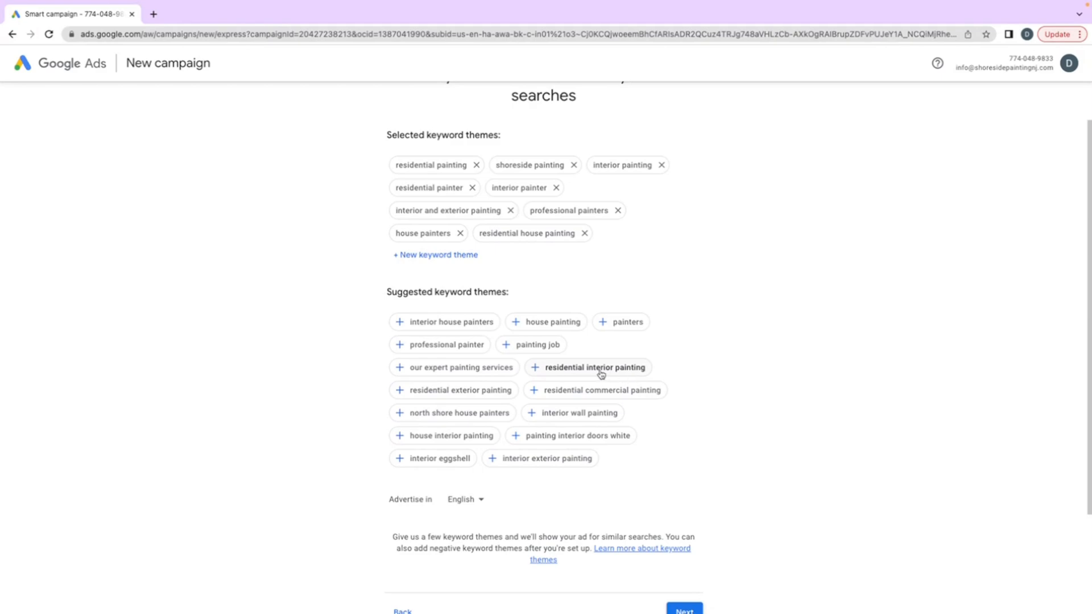
{"action": "left_click", "coordinate": [467, 394]}
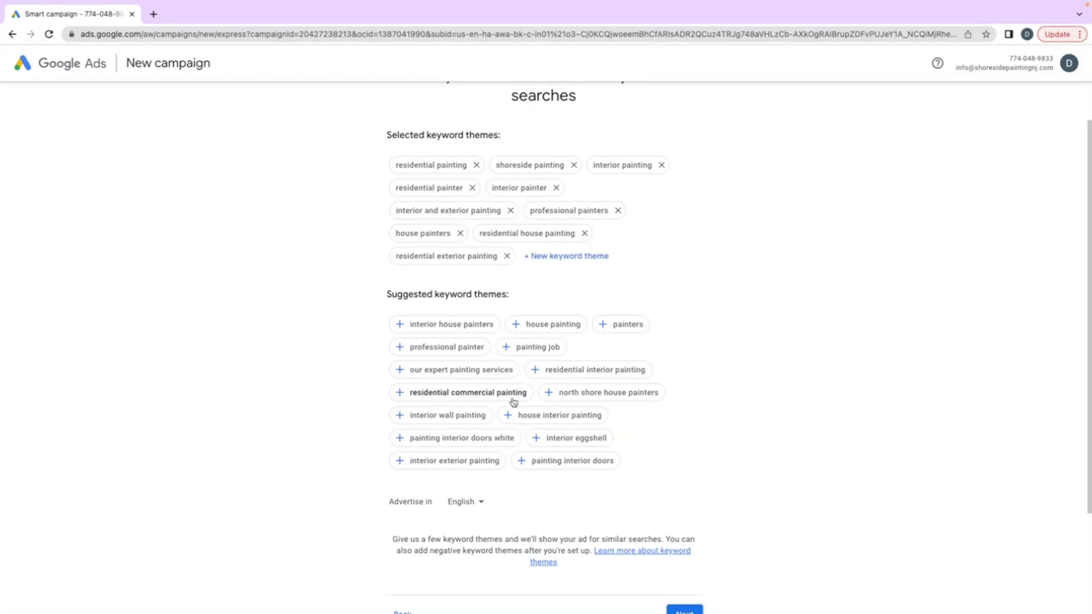
{"action": "left_click", "coordinate": [598, 370]}
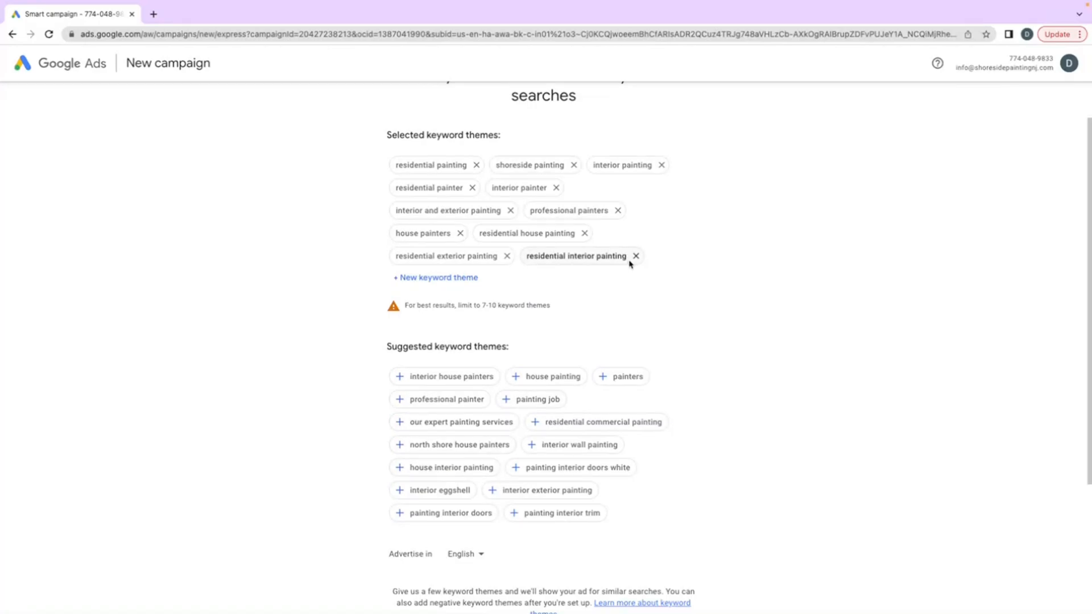
{"action": "left_click", "coordinate": [506, 257]}
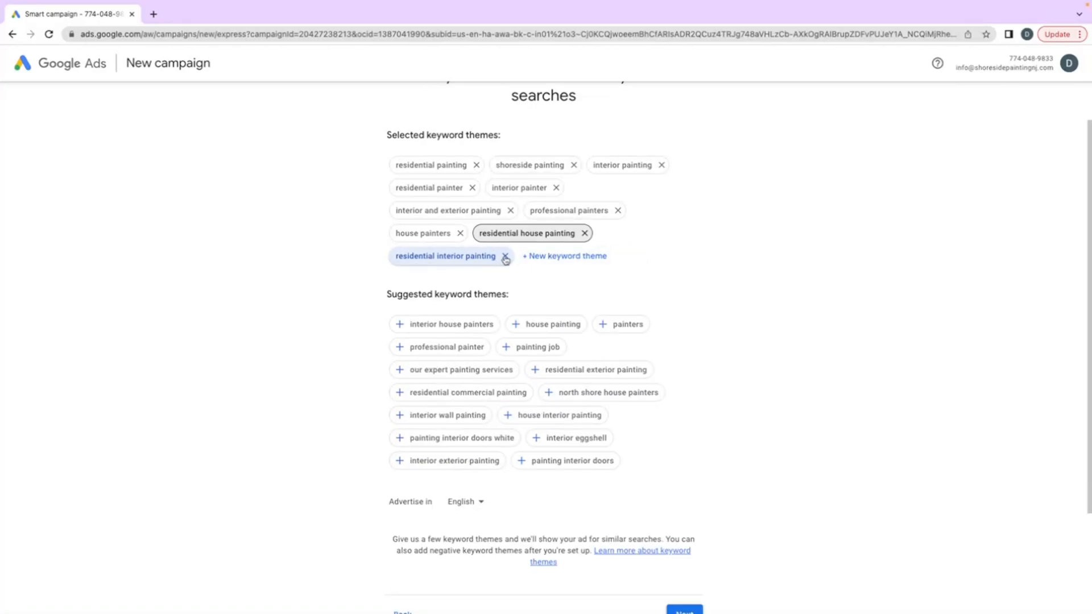
{"action": "left_click", "coordinate": [506, 259]}
Open a blank new keyword theme entry and examine the selected and suggested keyword themes.
{"action": "scroll", "coordinate": [578, 301], "scroll_direction": "down", "scroll_amount": 1}
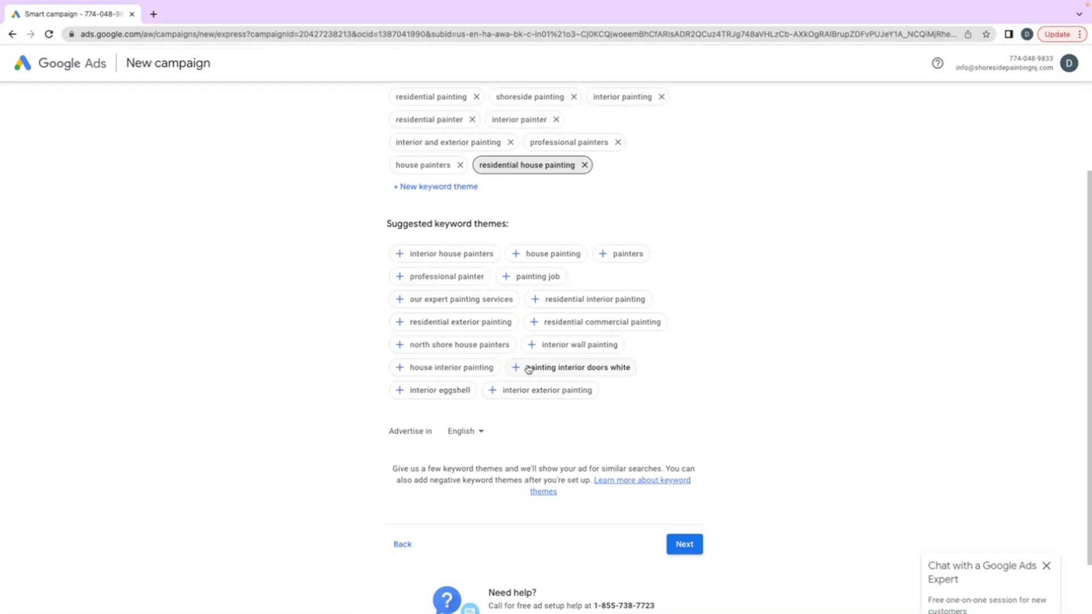
{"action": "scroll", "coordinate": [475, 354], "scroll_direction": "up", "scroll_amount": 1}
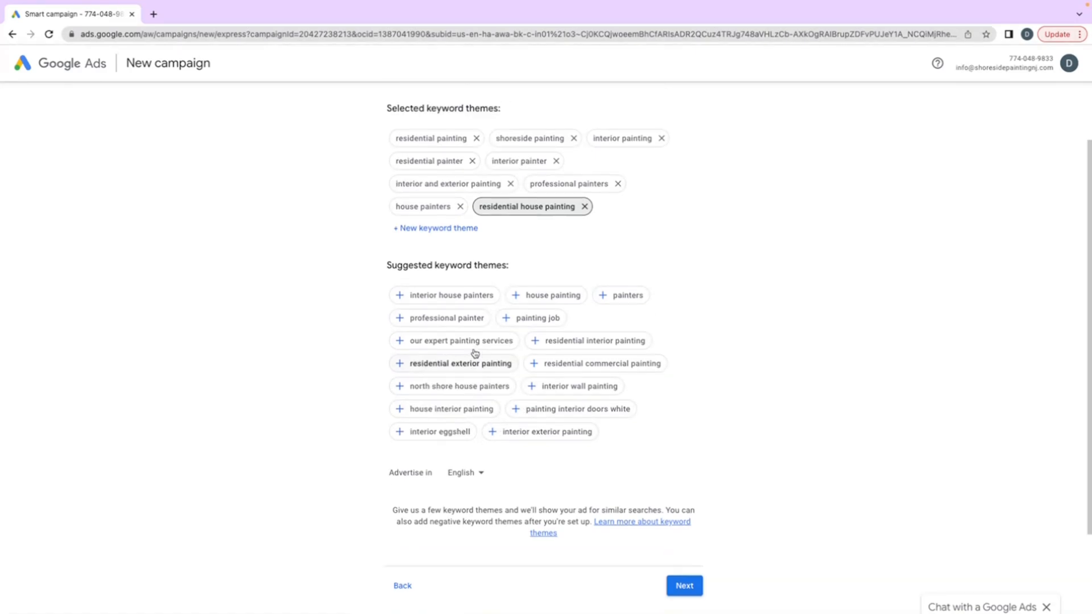
{"action": "scroll", "coordinate": [475, 354], "scroll_direction": "up", "scroll_amount": 1}
{"action": "left_click", "coordinate": [437, 268]}
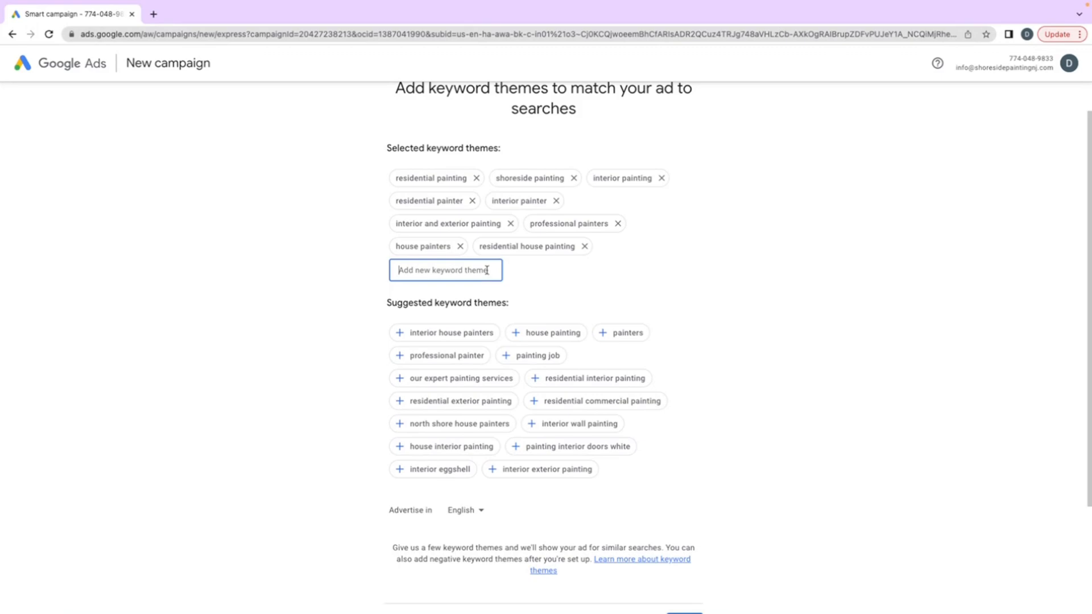
{"action": "left_click_drag", "start_coordinate": [766, 278], "coordinate": [735, 295]}
{"action": "left_click", "coordinate": [725, 293]}
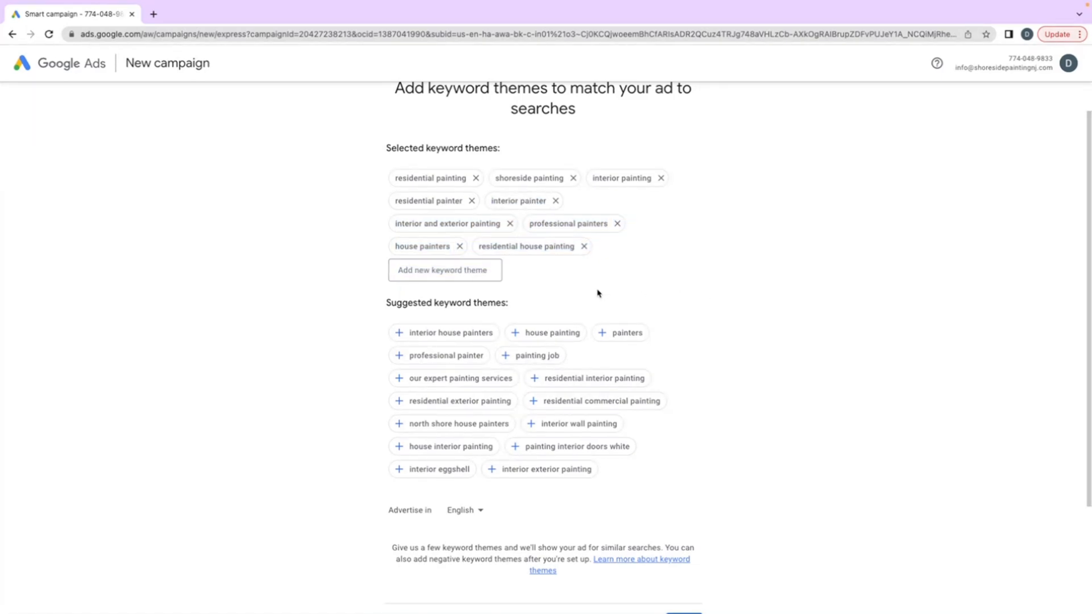
{"action": "scroll", "coordinate": [594, 290], "scroll_direction": "down", "scroll_amount": 1}
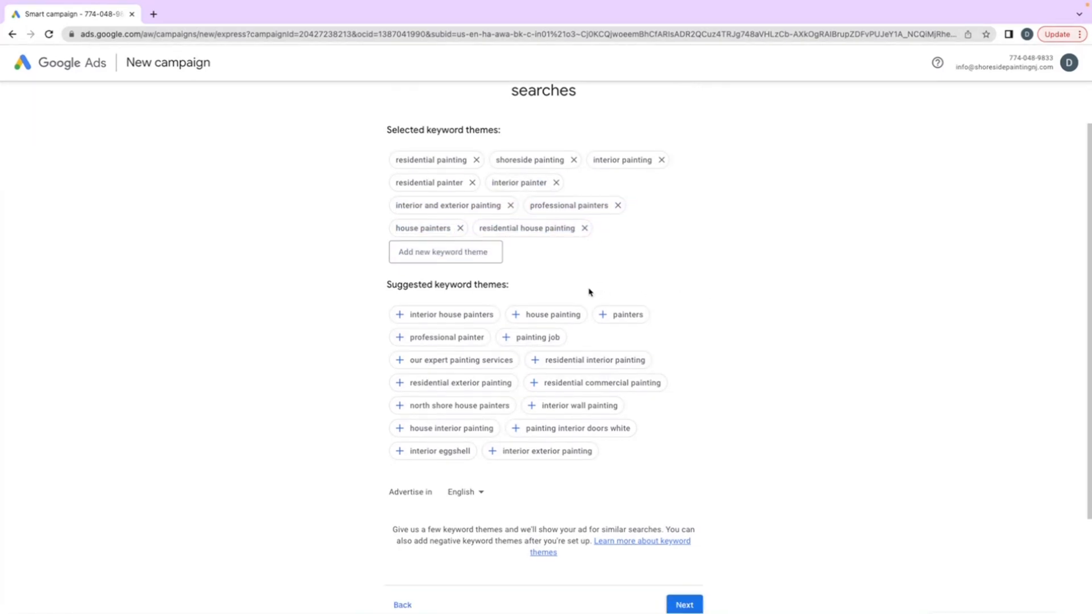
{"action": "scroll", "coordinate": [588, 293], "scroll_direction": "up", "scroll_amount": 2}
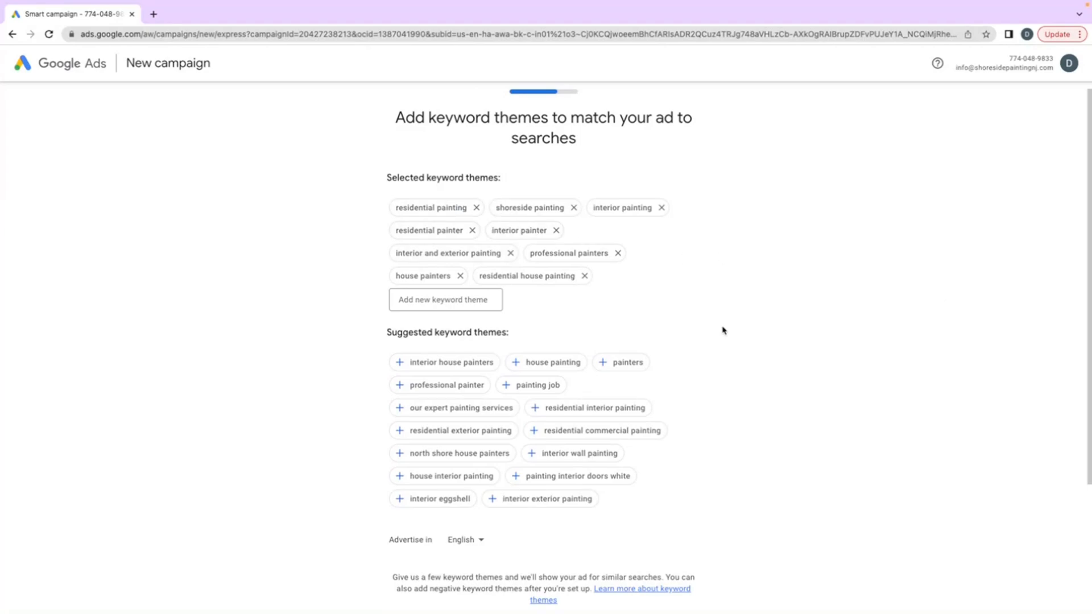
{"action": "scroll", "coordinate": [724, 330], "scroll_direction": "down", "scroll_amount": 1}
{"action": "scroll", "coordinate": [721, 330], "scroll_direction": "down", "scroll_amount": 3}
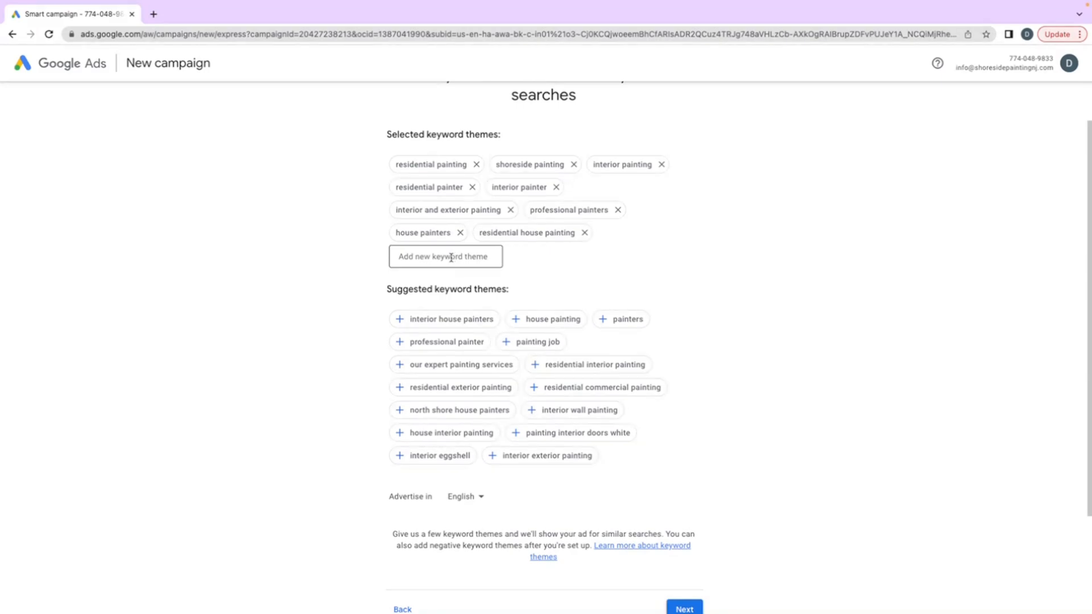
{"action": "scroll", "coordinate": [584, 257], "scroll_direction": "down", "scroll_amount": 3}
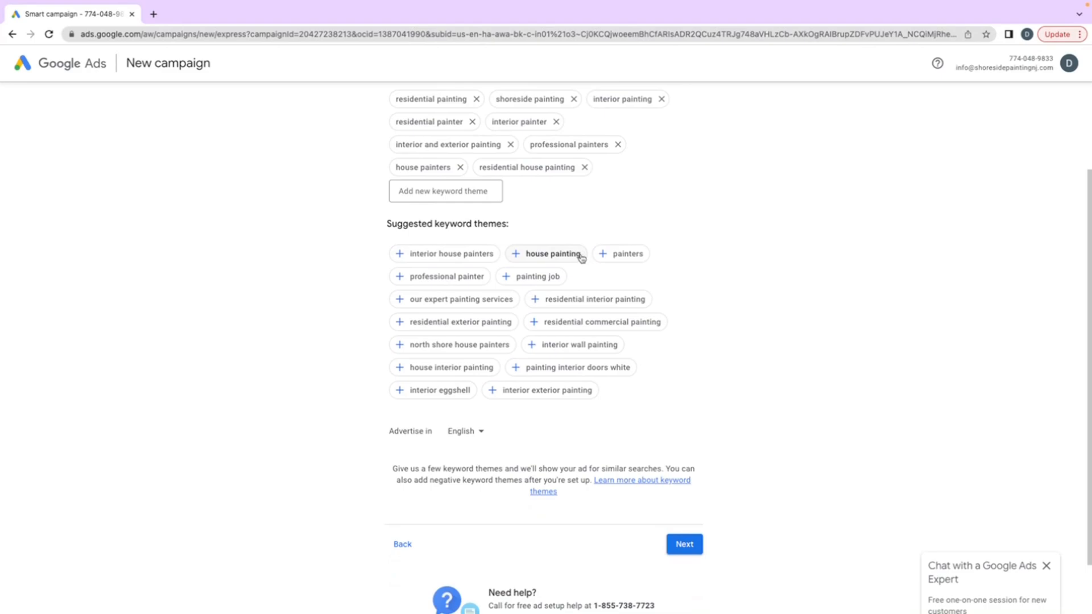
{"action": "scroll", "coordinate": [582, 258], "scroll_direction": "up", "scroll_amount": 1}
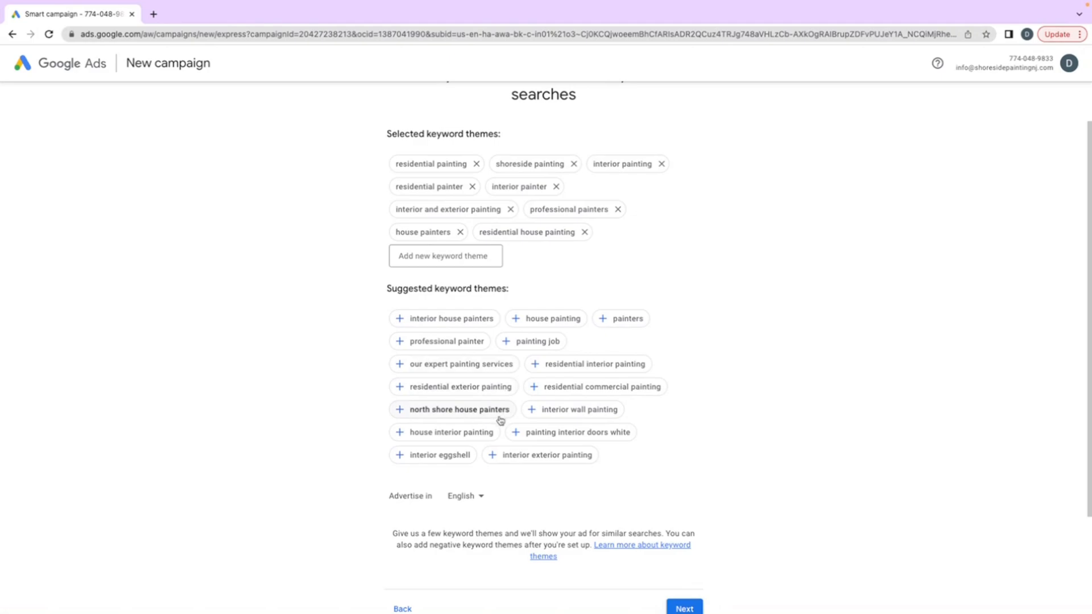
{"action": "scroll", "coordinate": [659, 471], "scroll_direction": "down", "scroll_amount": 1}
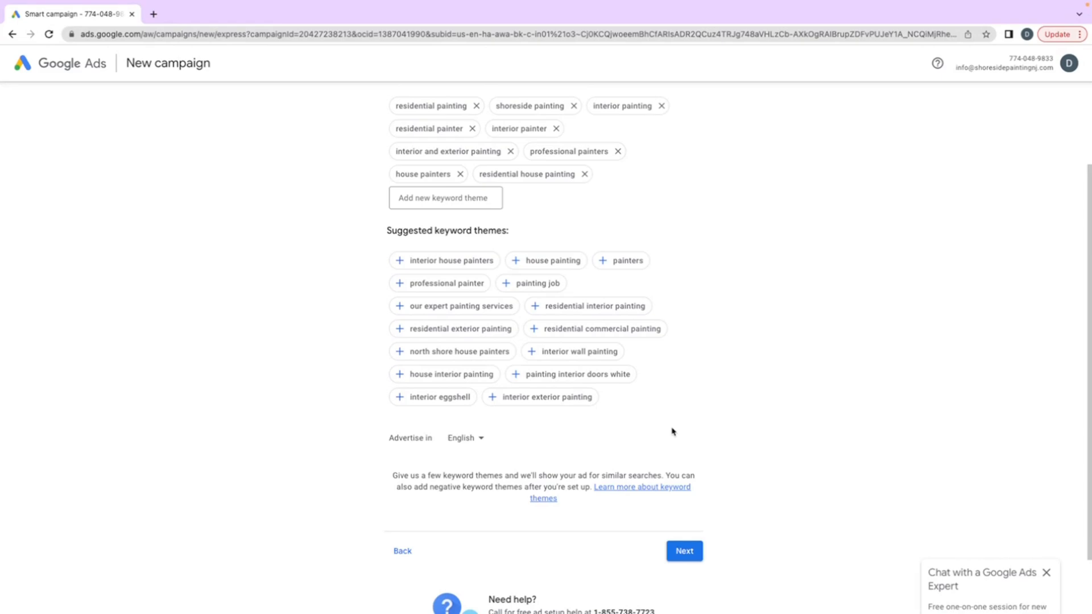
Continue to the location targeting and add Monmouth County, New Jersey, United States to the advertised regions.
{"action": "left_click", "coordinate": [677, 554]}
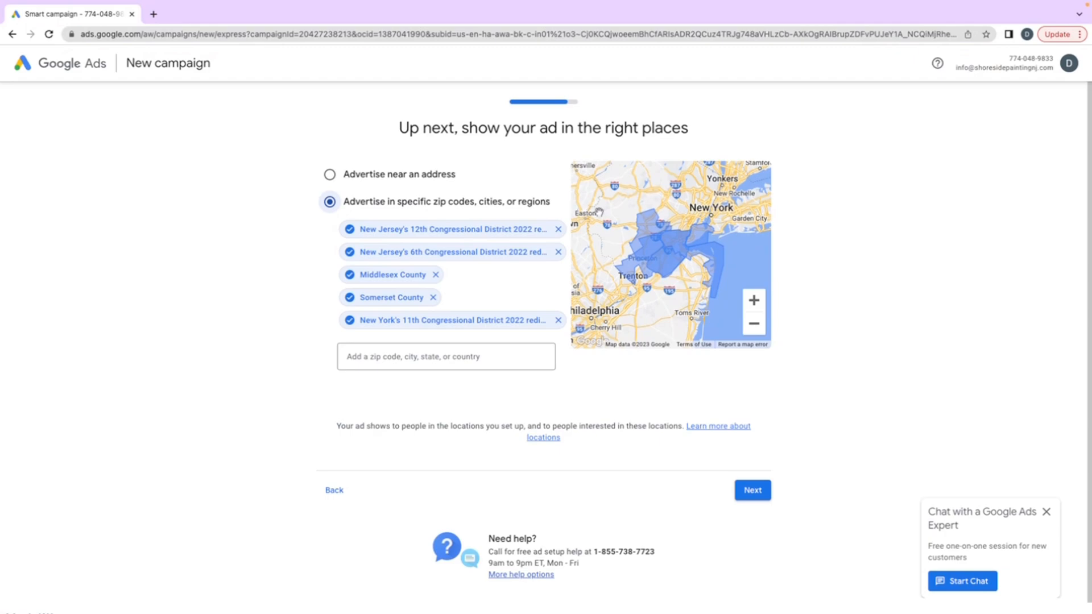
{"action": "scroll", "coordinate": [668, 250], "scroll_direction": "down", "scroll_amount": 2}
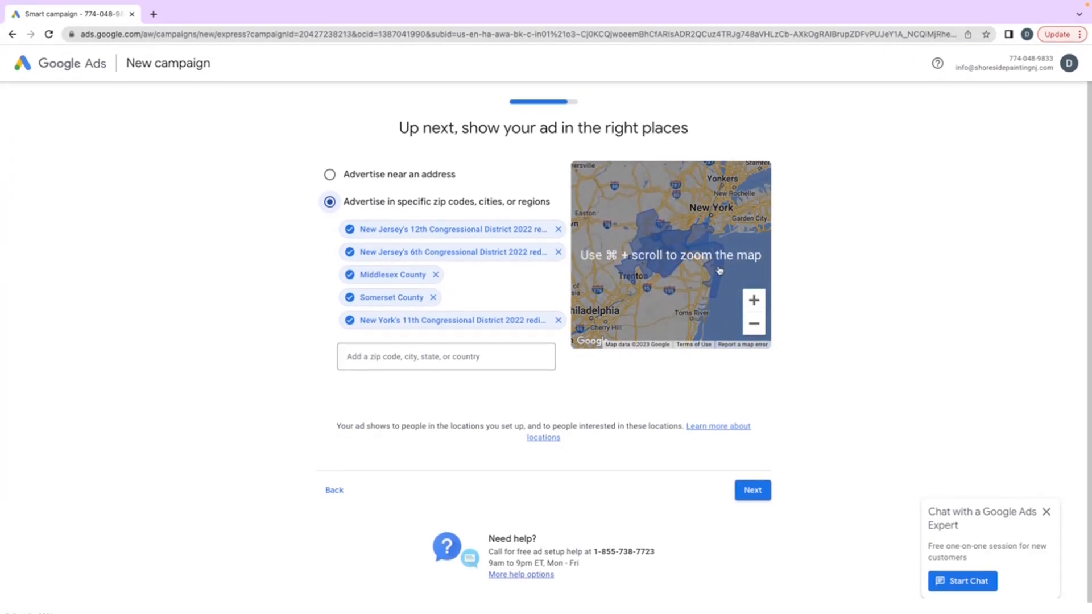
{"action": "left_click", "coordinate": [431, 366]}
{"action": "type", "text": "Mommou"}
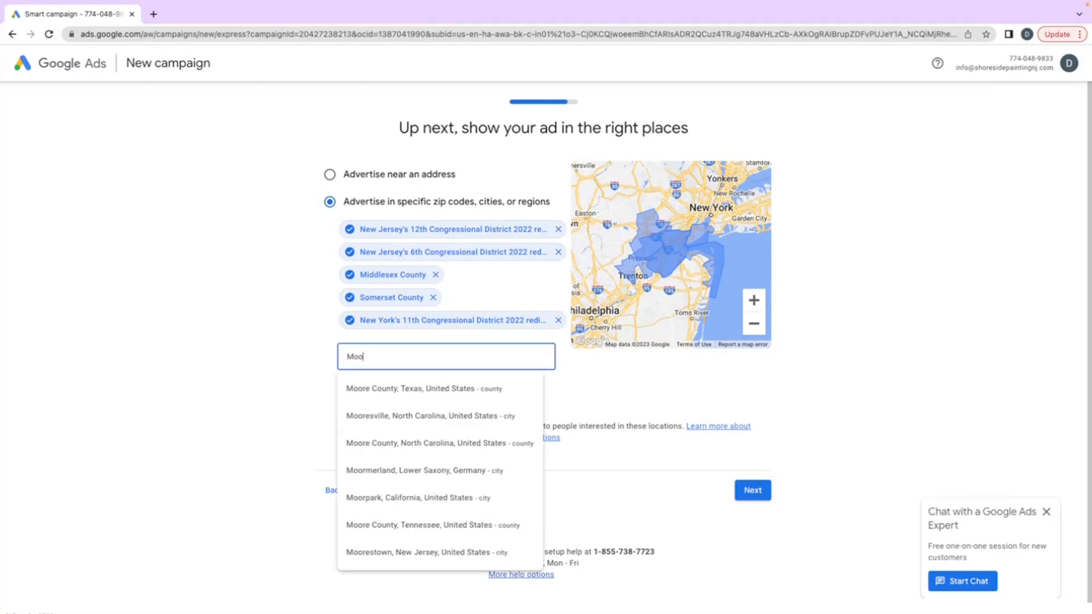
{"action": "type", "text": "th"}
{"action": "key", "text": "BackSpace"}
{"action": "key", "text": "BackSpace"}
{"action": "key", "text": "BackSpace"}
{"action": "key", "text": "BackSpace"}
{"action": "key", "text": "BackSpace"}
{"action": "key", "text": "BackSpace"}
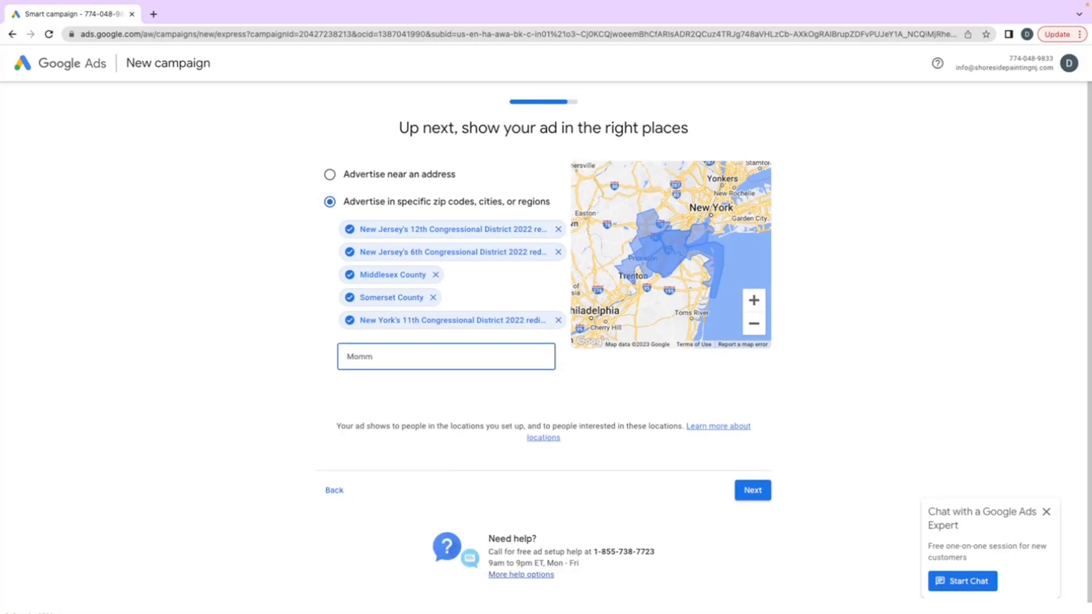
{"action": "type", "text": "nmout"}
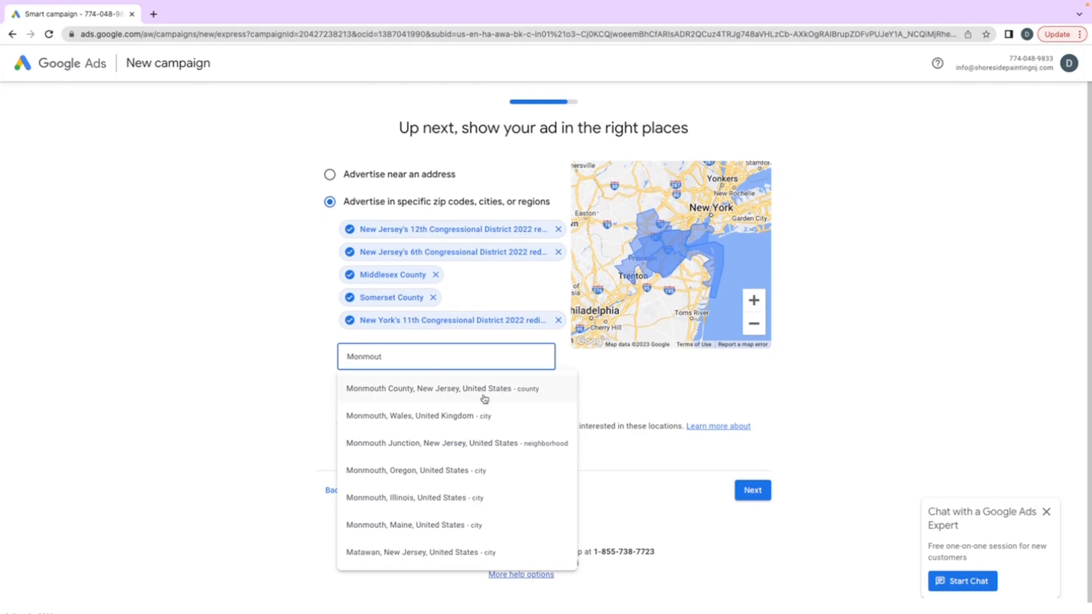
{"action": "left_click", "coordinate": [483, 392]}
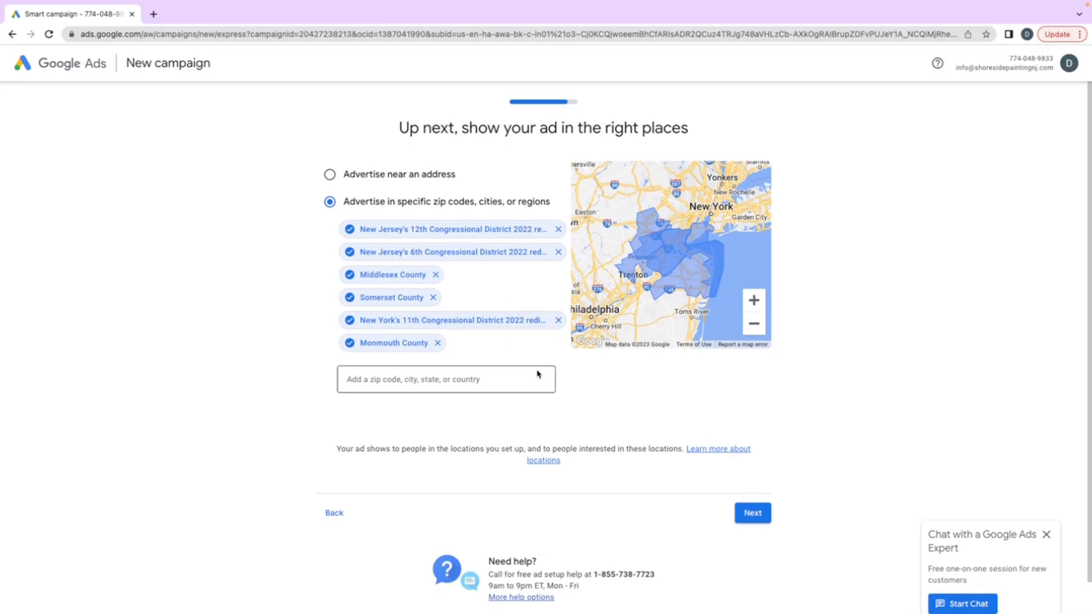
Continue to the budget settings, set a custom daily average budget of $20, and proceed to the campaign review.
{"action": "left_click", "coordinate": [463, 377]}
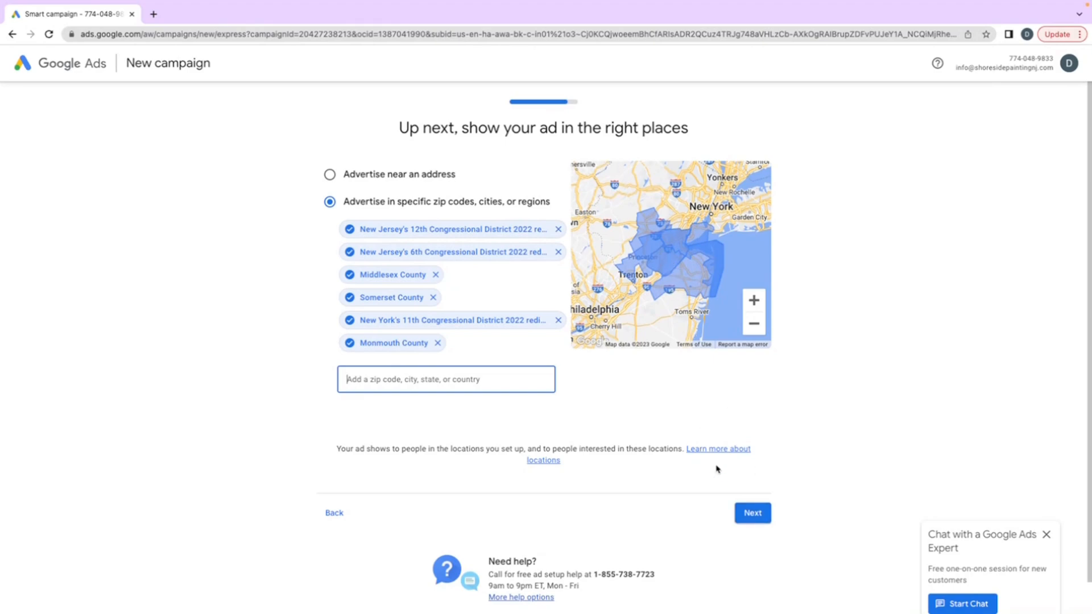
{"action": "left_click", "coordinate": [752, 508]}
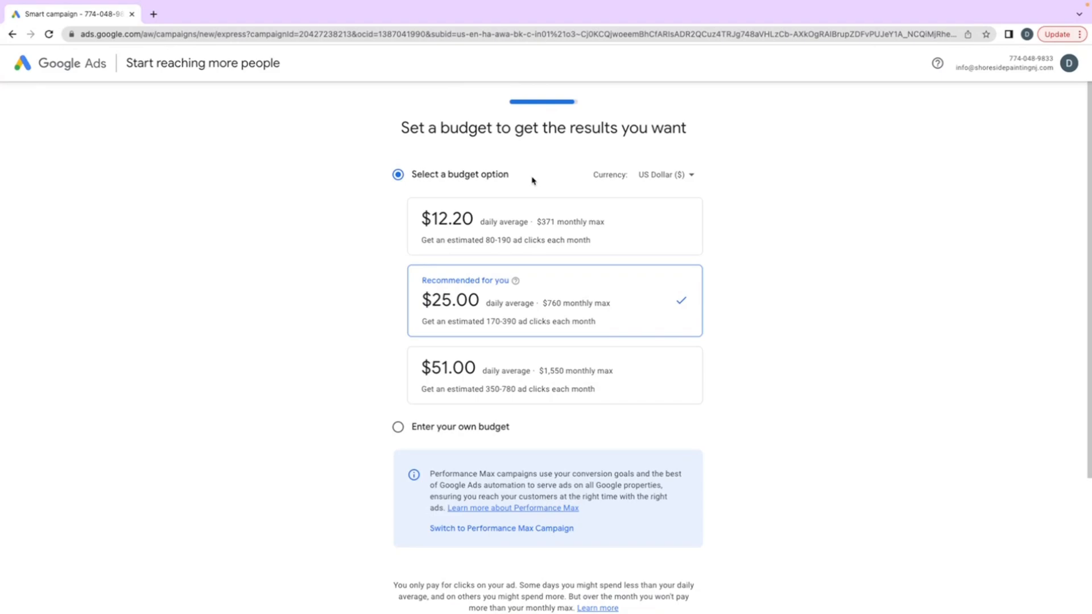
{"action": "left_click", "coordinate": [508, 398]}
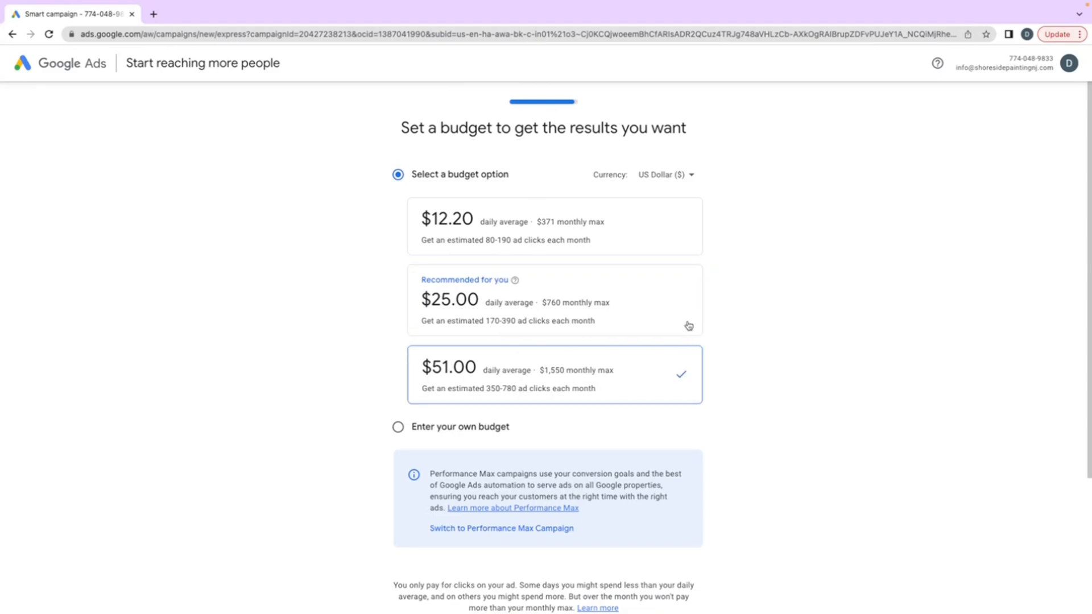
{"action": "left_click", "coordinate": [458, 238]}
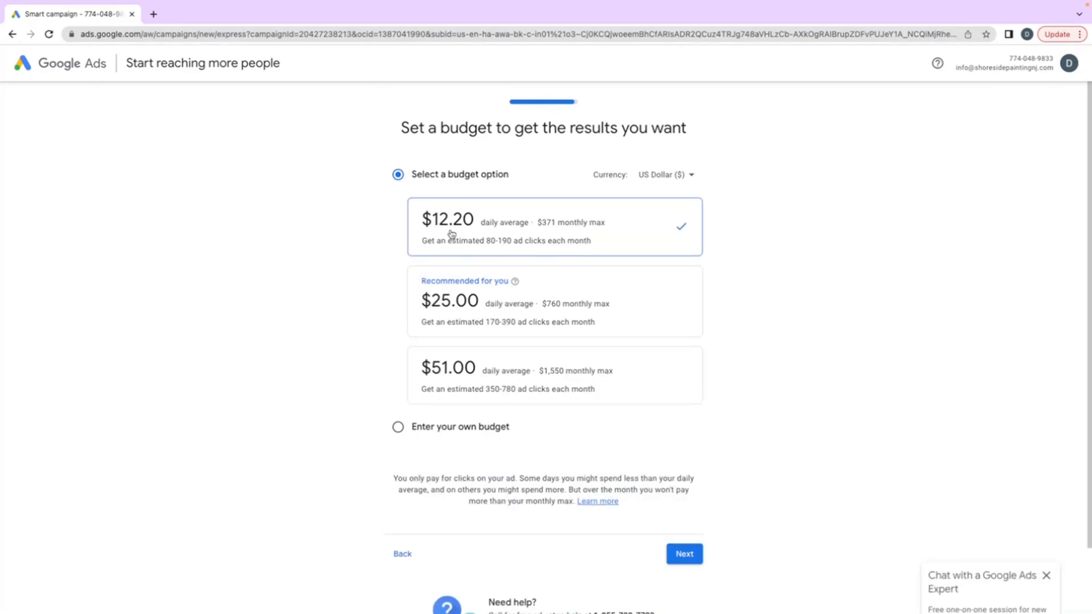
{"action": "left_click", "coordinate": [397, 426]}
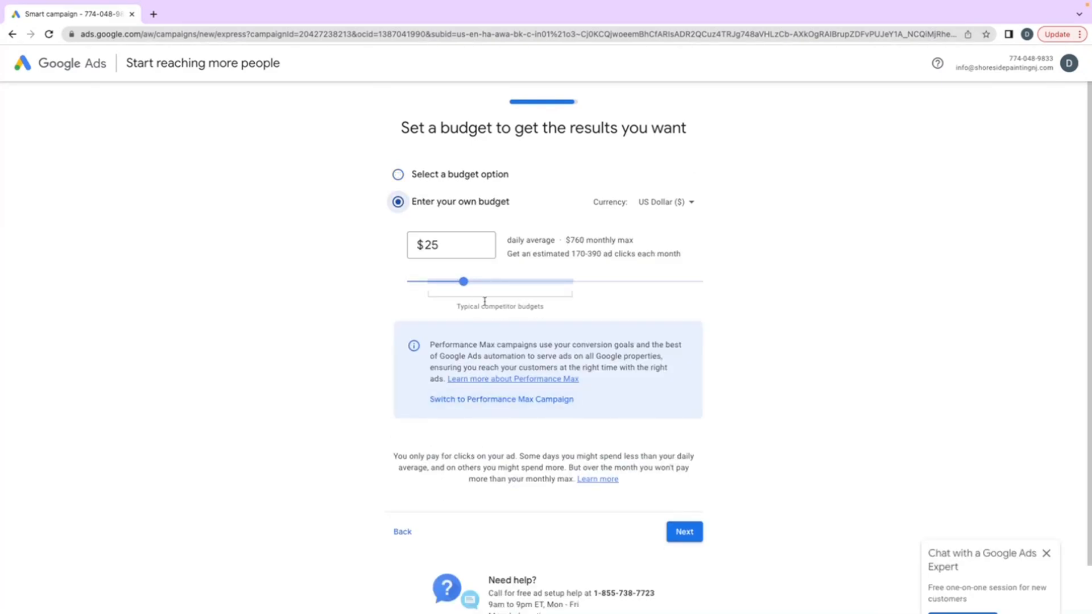
{"action": "left_click_drag", "start_coordinate": [469, 280], "coordinate": [452, 286]}
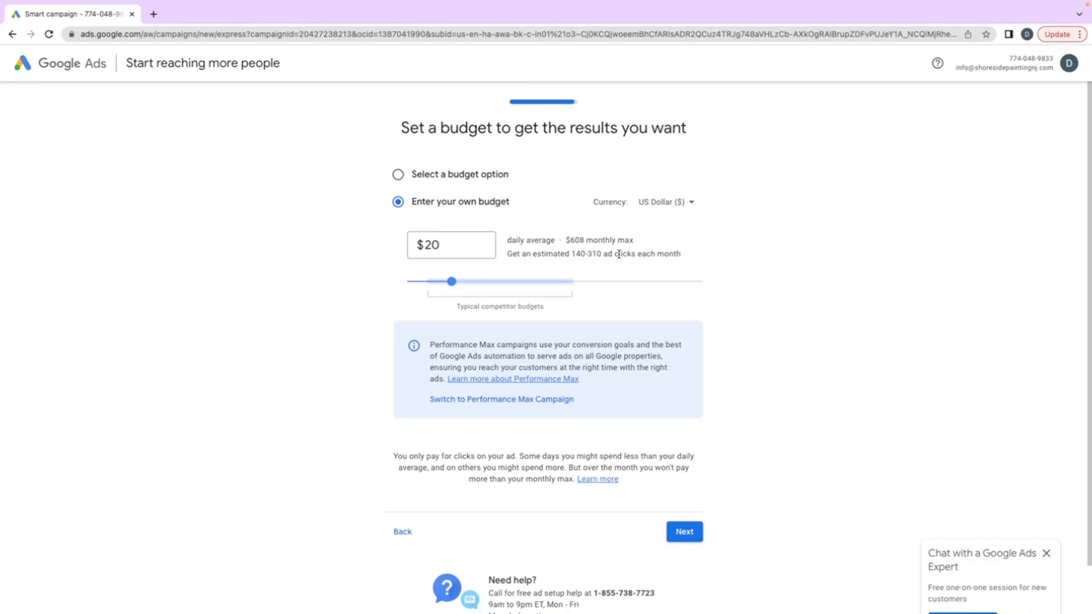
{"action": "left_click", "coordinate": [685, 532]}
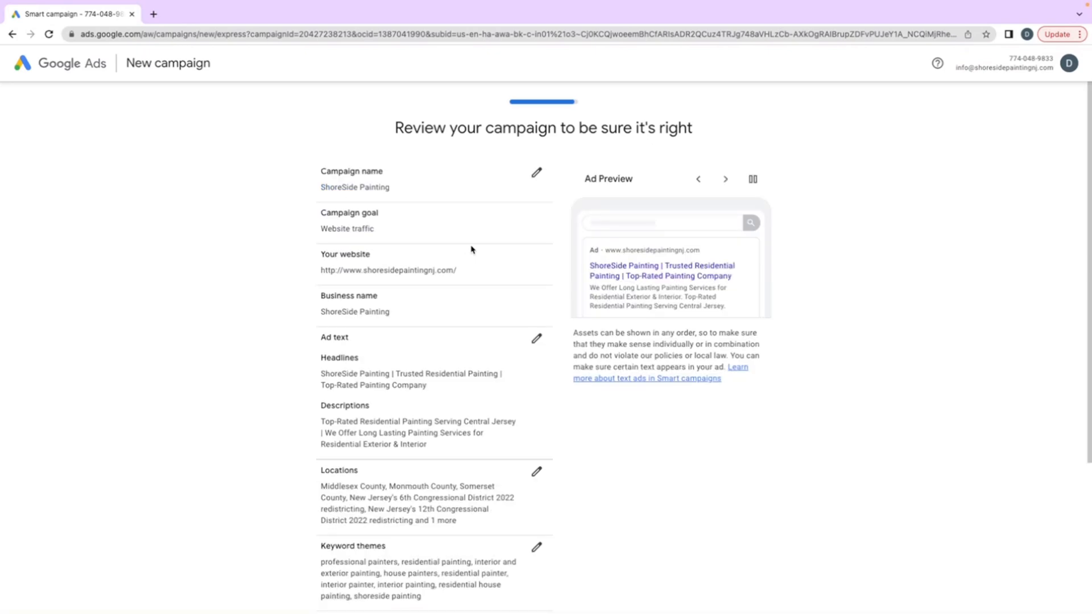
Examine the campaign review's name, goal, website, ad text, locations, keyword themes and budget.
{"action": "scroll", "coordinate": [471, 250], "scroll_direction": "down", "scroll_amount": 2}
{"action": "scroll", "coordinate": [471, 248], "scroll_direction": "up", "scroll_amount": 2}
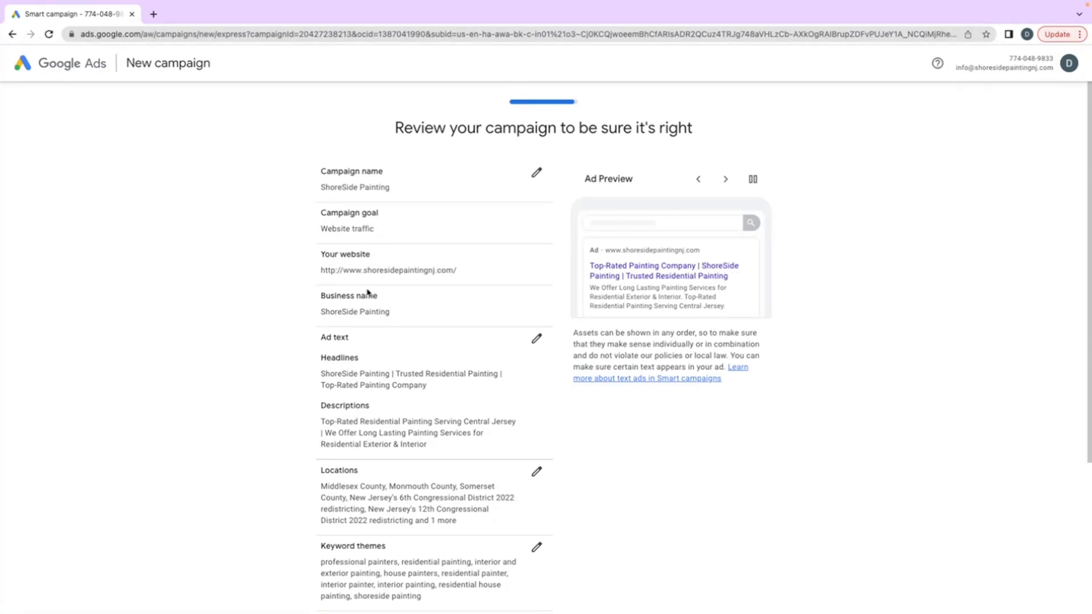
{"action": "scroll", "coordinate": [402, 289], "scroll_direction": "down", "scroll_amount": 1}
{"action": "scroll", "coordinate": [447, 267], "scroll_direction": "down", "scroll_amount": 2}
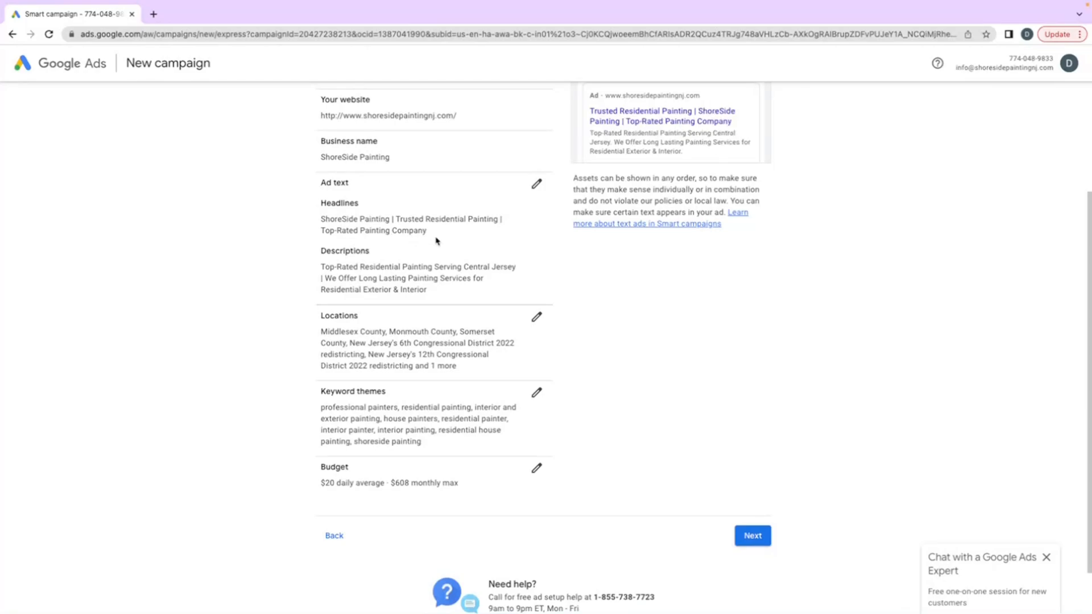
{"action": "scroll", "coordinate": [427, 240], "scroll_direction": "down", "scroll_amount": 1}
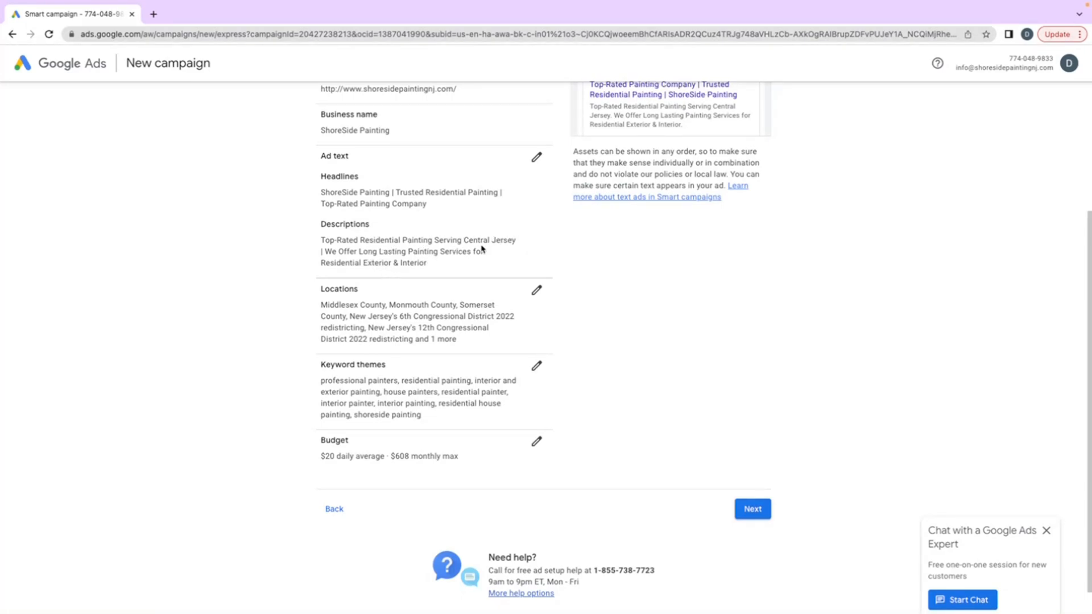
{"action": "scroll", "coordinate": [430, 262], "scroll_direction": "down", "scroll_amount": 1}
{"action": "scroll", "coordinate": [431, 262], "scroll_direction": "down", "scroll_amount": 1}
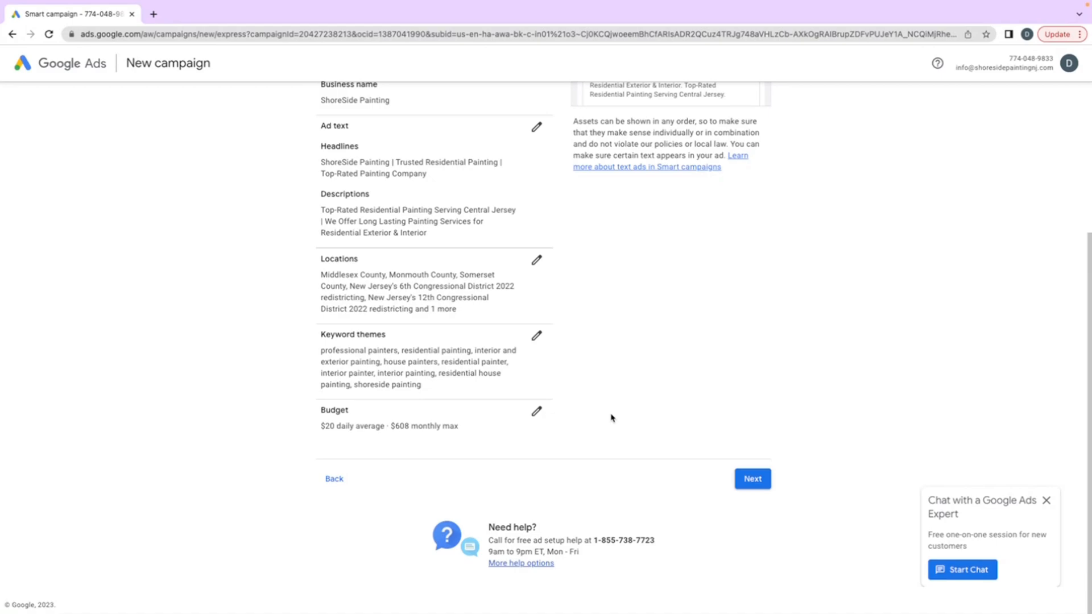
{"action": "scroll", "coordinate": [612, 414], "scroll_direction": "up", "scroll_amount": 2}
{"action": "scroll", "coordinate": [613, 414], "scroll_direction": "down", "scroll_amount": 2}
{"action": "scroll", "coordinate": [613, 416], "scroll_direction": "up", "scroll_amount": 4}
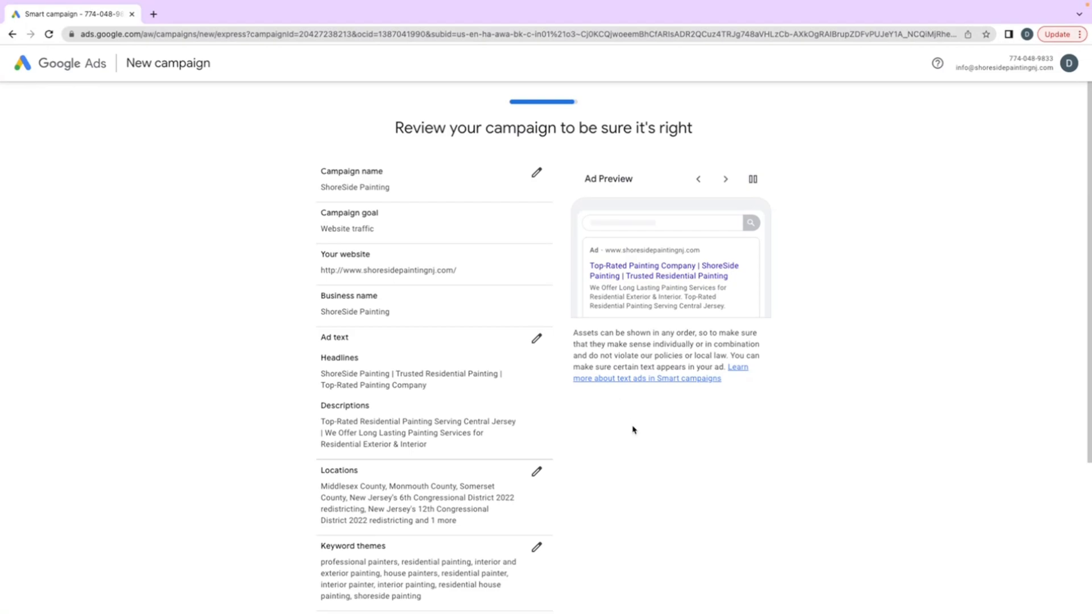
Proceed to the payment confirmation and examine its billing country, time zone, introductory offer, payment details and expert guidance option.
{"action": "scroll", "coordinate": [631, 424], "scroll_direction": "down", "scroll_amount": 4}
{"action": "left_click", "coordinate": [747, 479]}
{"action": "scroll", "coordinate": [575, 351], "scroll_direction": "down", "scroll_amount": 4}
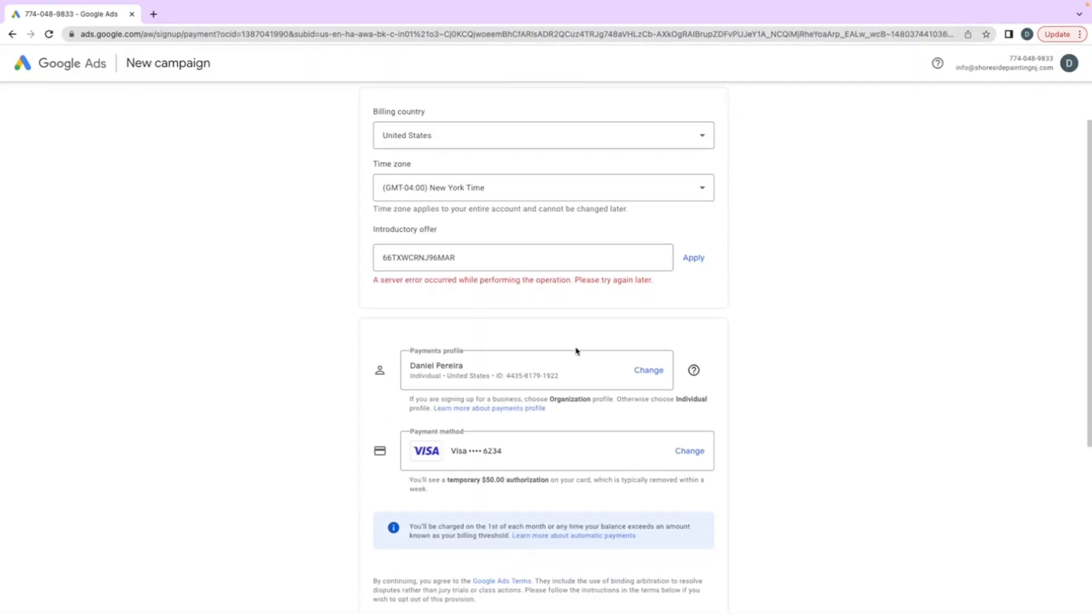
{"action": "scroll", "coordinate": [575, 354], "scroll_direction": "up", "scroll_amount": 4}
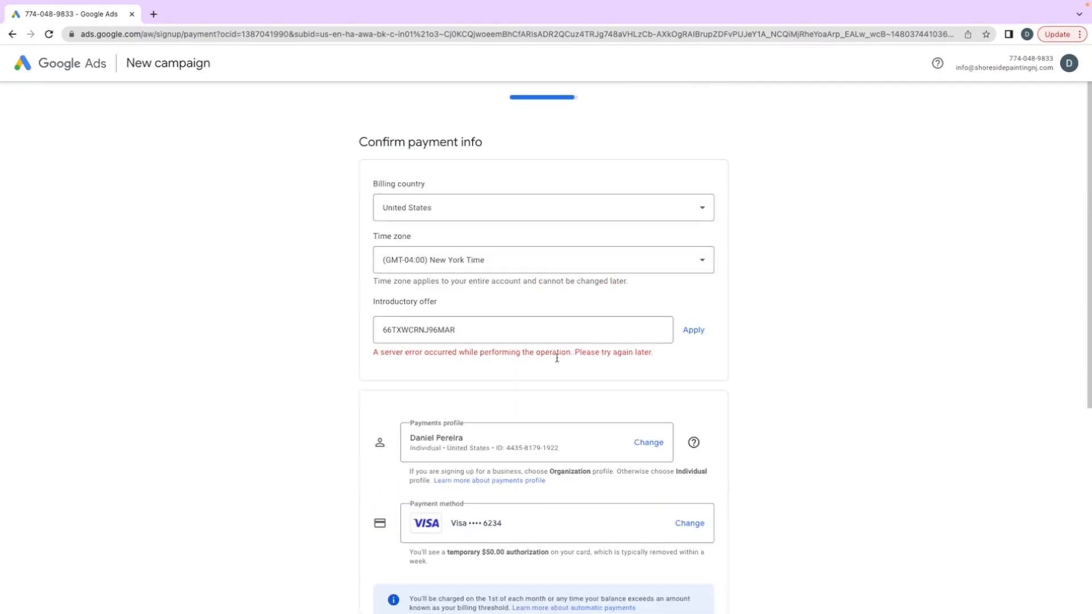
{"action": "scroll", "coordinate": [555, 377], "scroll_direction": "down", "scroll_amount": 5}
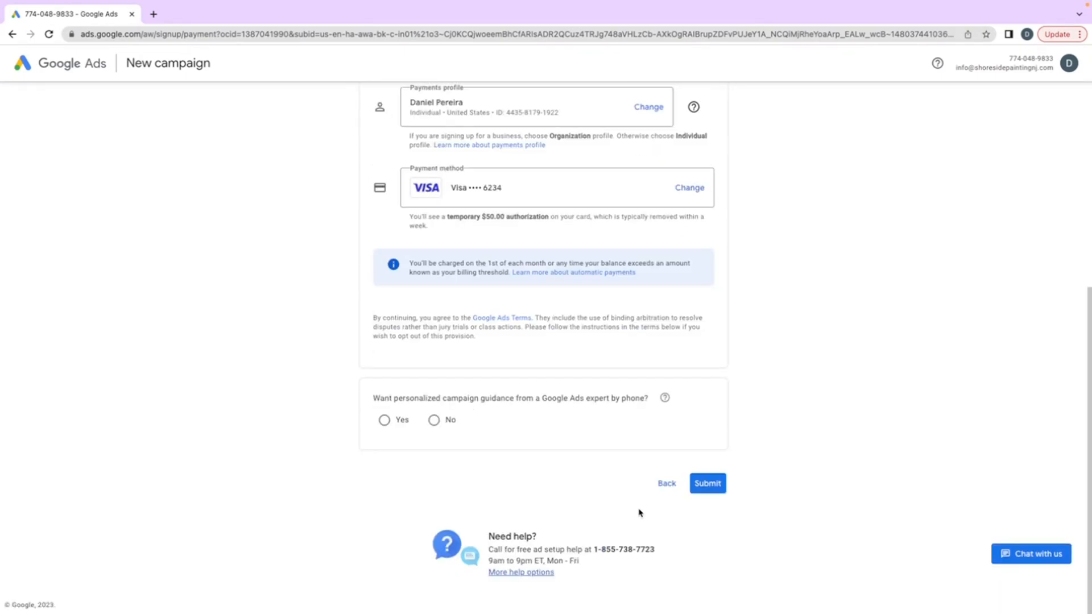
Return to the campaign review without submitting the payment info and recheck the ad text, locations, keyword themes and budget.
{"action": "left_click", "coordinate": [667, 485]}
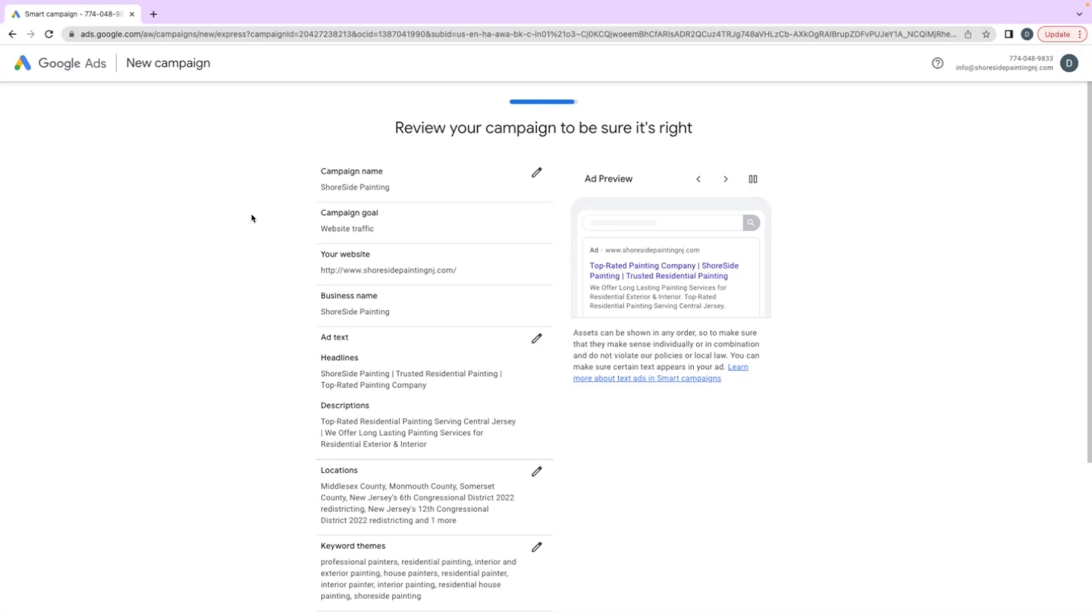
{"action": "scroll", "coordinate": [381, 353], "scroll_direction": "down", "scroll_amount": 1}
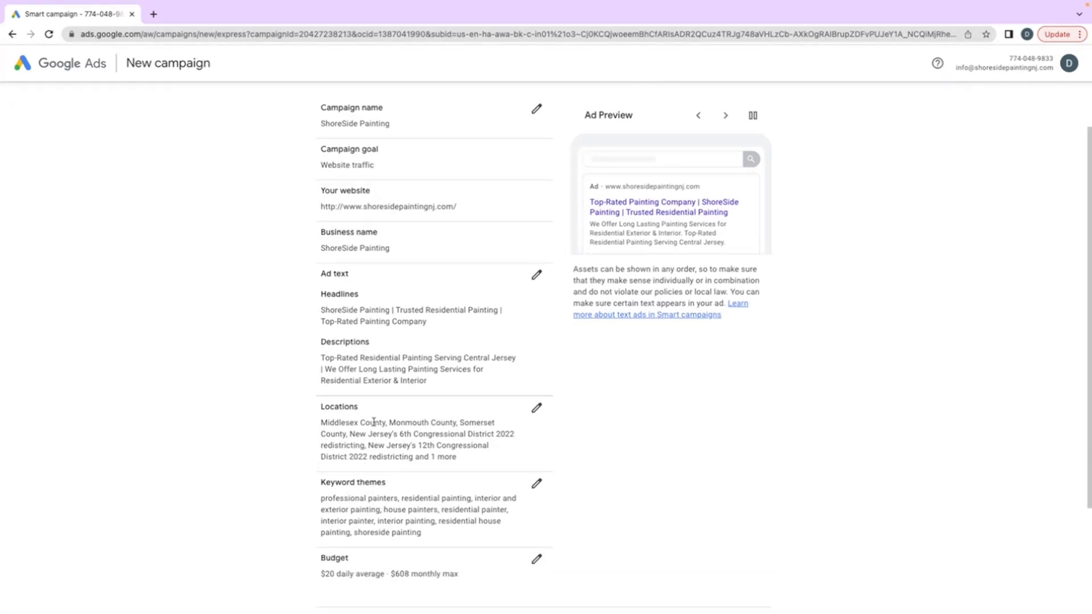
{"action": "scroll", "coordinate": [374, 424], "scroll_direction": "up", "scroll_amount": 1}
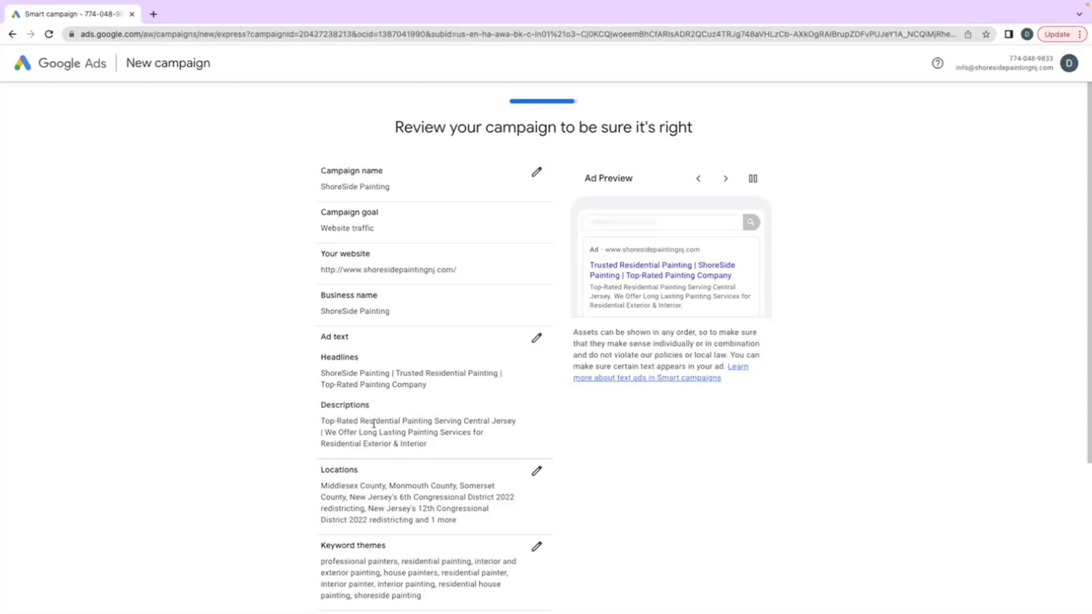
{"action": "scroll", "coordinate": [354, 472], "scroll_direction": "down", "scroll_amount": 3}
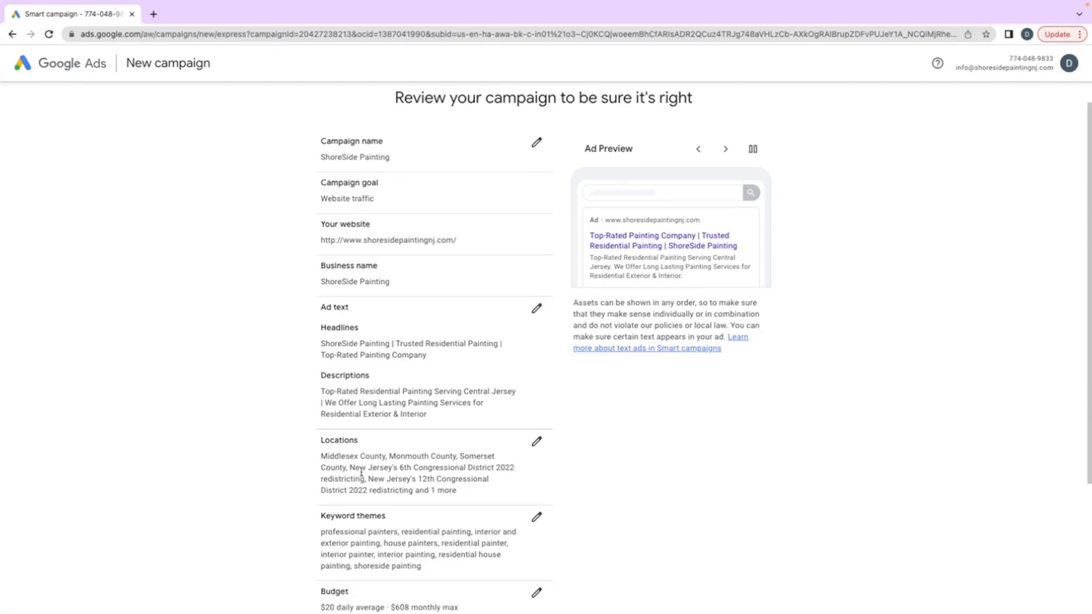
{"action": "scroll", "coordinate": [443, 393], "scroll_direction": "up", "scroll_amount": 1}
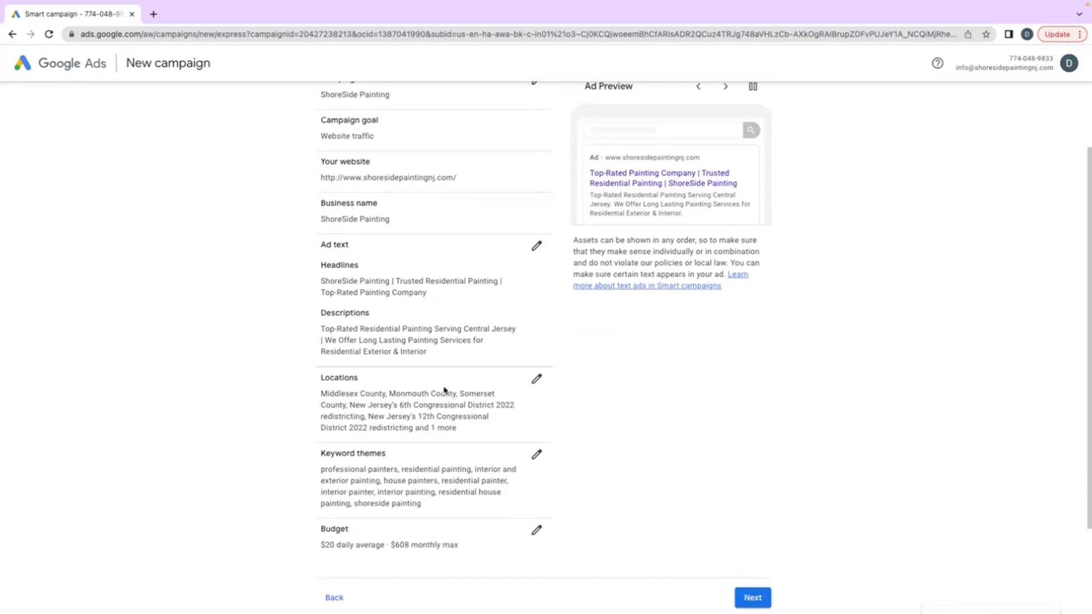